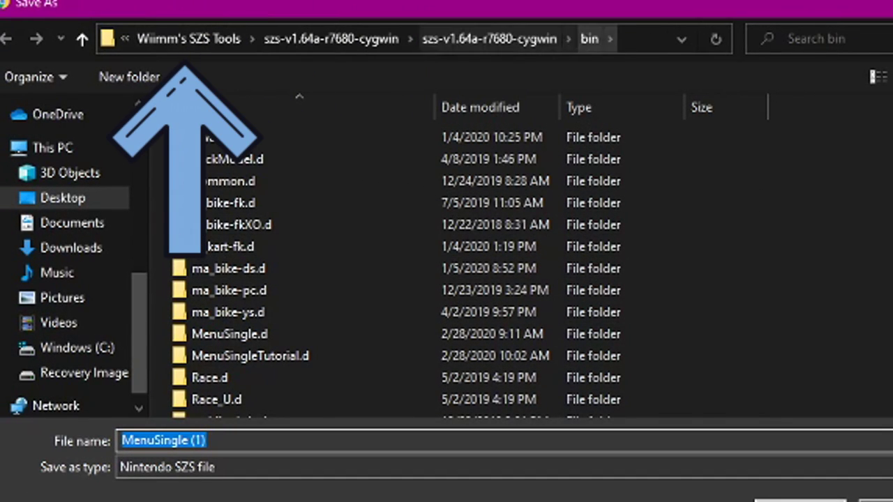
# Step: Save the download in the SZS Tools bin folder as MenuSingleTutorial.szs, replacing the existing file of that name
pyautogui.scroll(-8, 314, 180)
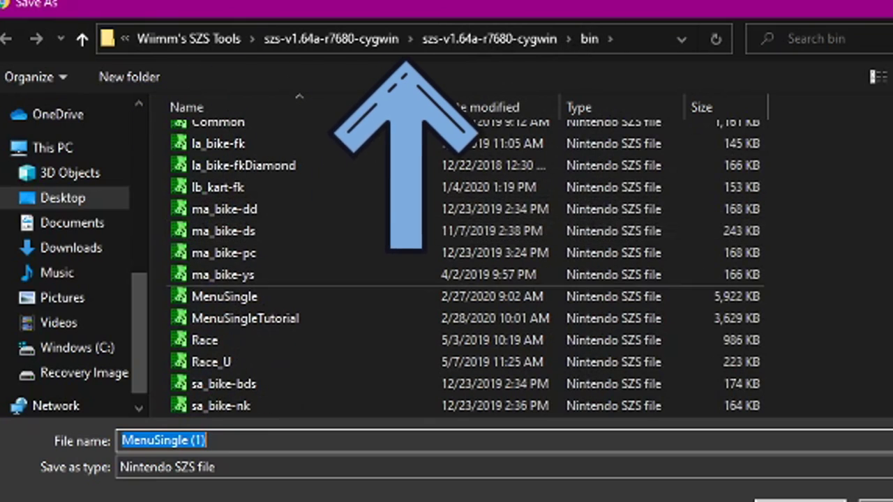
pyautogui.press('End')
pyautogui.press('BackSpace')
pyautogui.press('BackSpace')
pyautogui.press('BackSpace')
pyautogui.press('BackSpace')
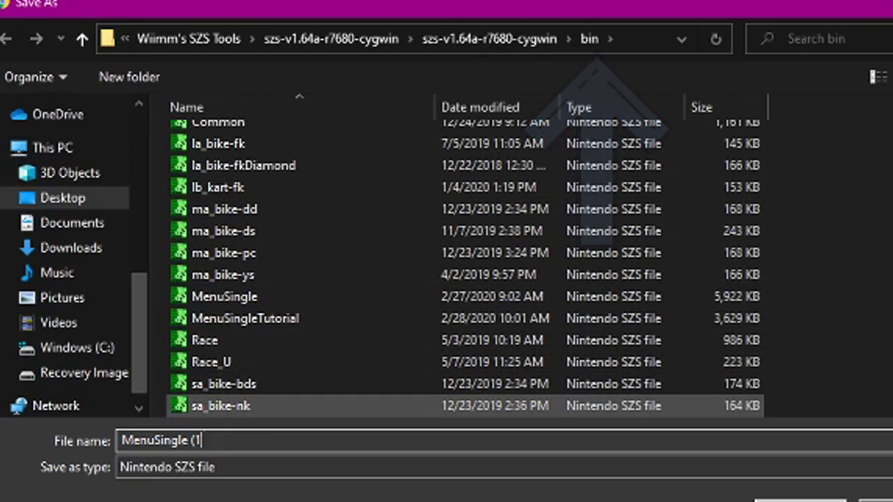
pyautogui.write('Tutotria')
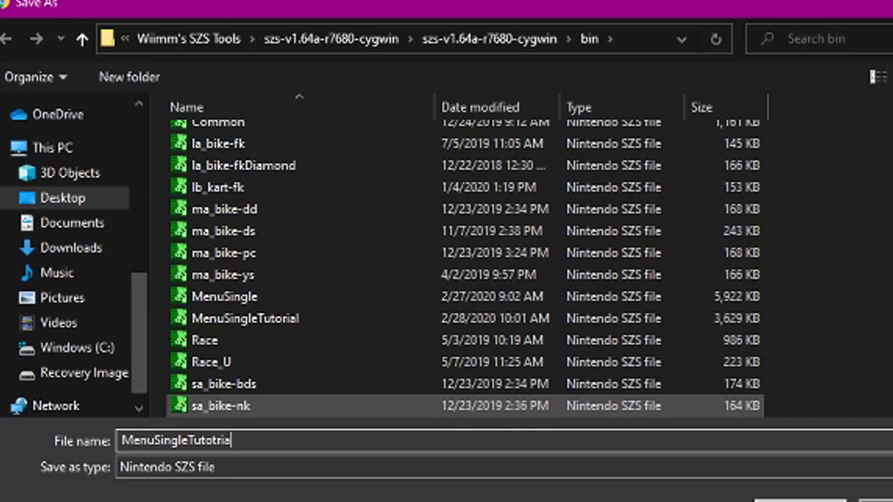
pyautogui.press('BackSpace')
pyautogui.press('BackSpace')
pyautogui.write('rial')
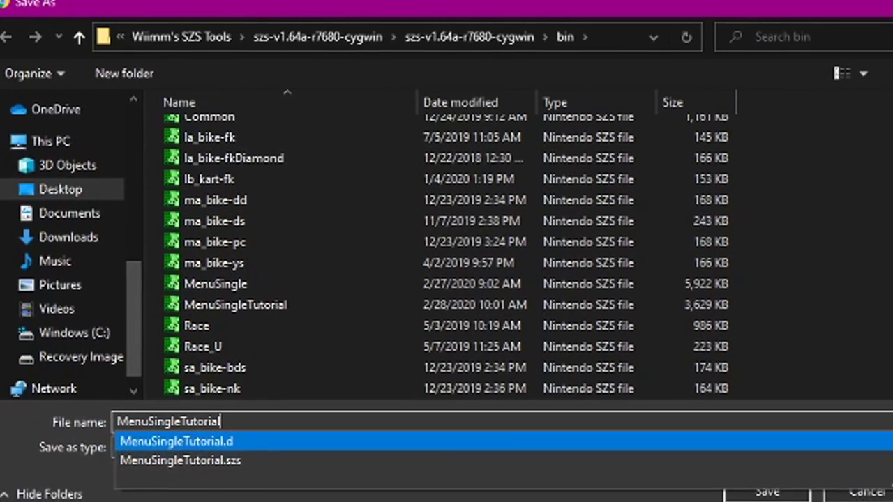
pyautogui.press('Down')
pyautogui.press('Return')
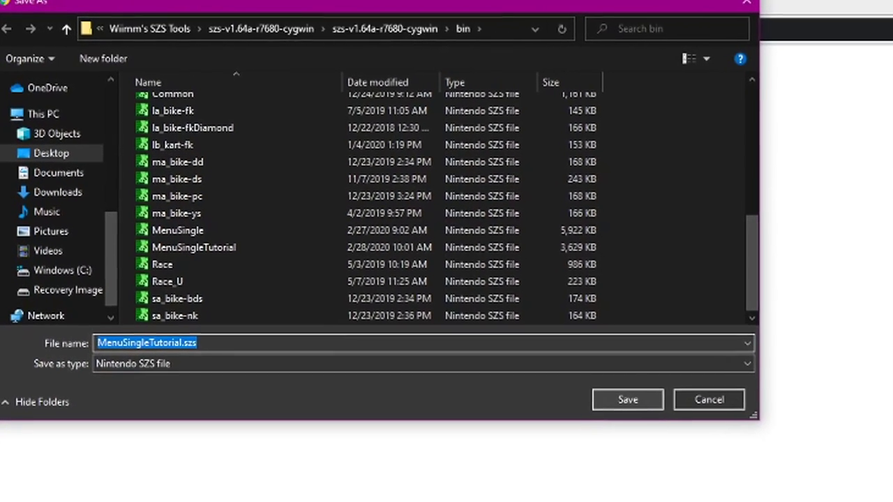
pyautogui.press('Return')
pyautogui.press('Left')
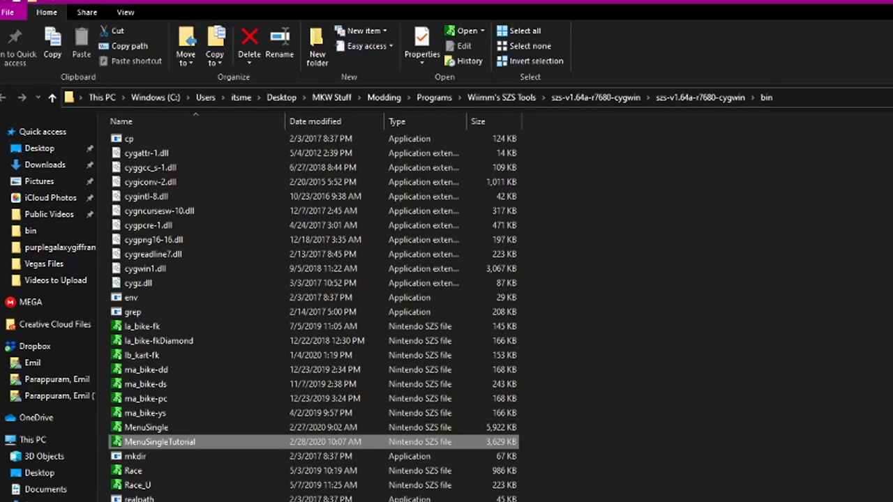
# Step: Delete the old MenuSingleTutorial.d folder from the bin folder
pyautogui.scroll(7, 314, 314)
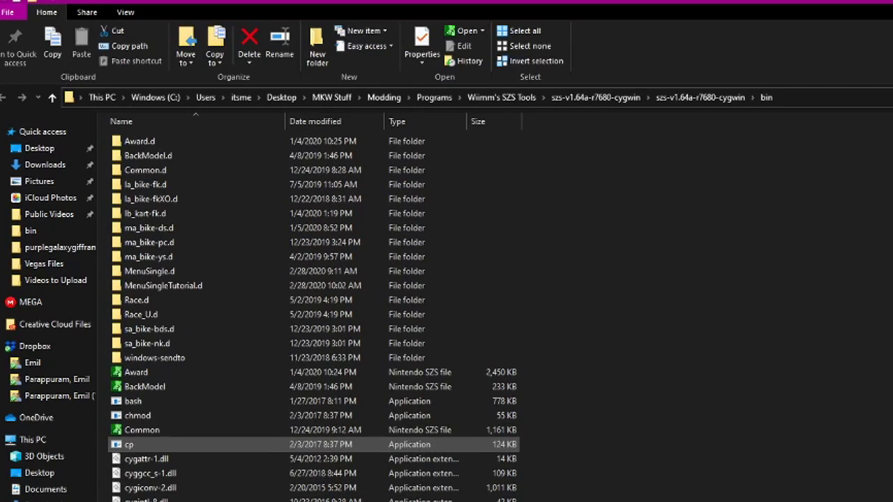
pyautogui.click(163, 285)
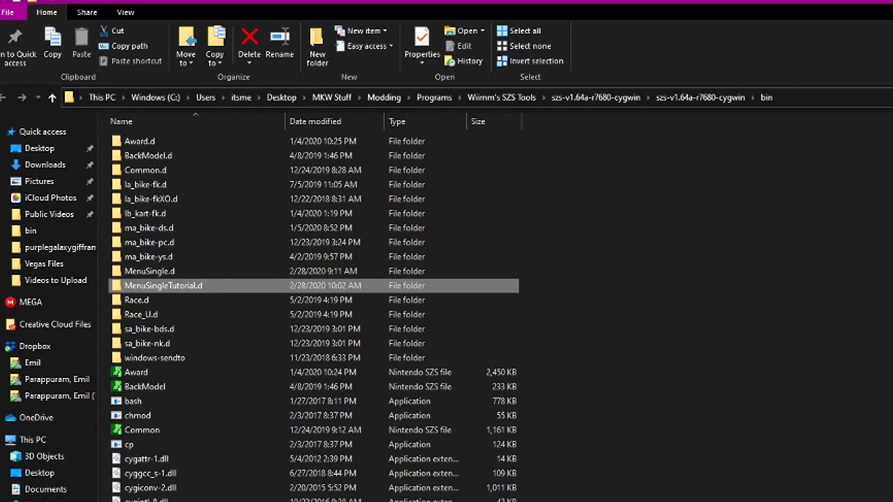
pyautogui.press('Delete')
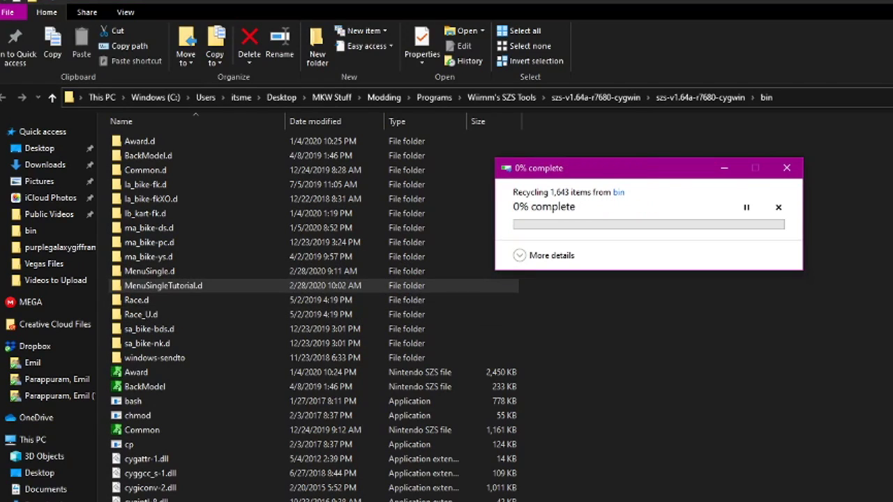
# Step: Launch the szs-console batch file from the bin folder and maximize its console window
pyautogui.scroll(-5, 314, 418)
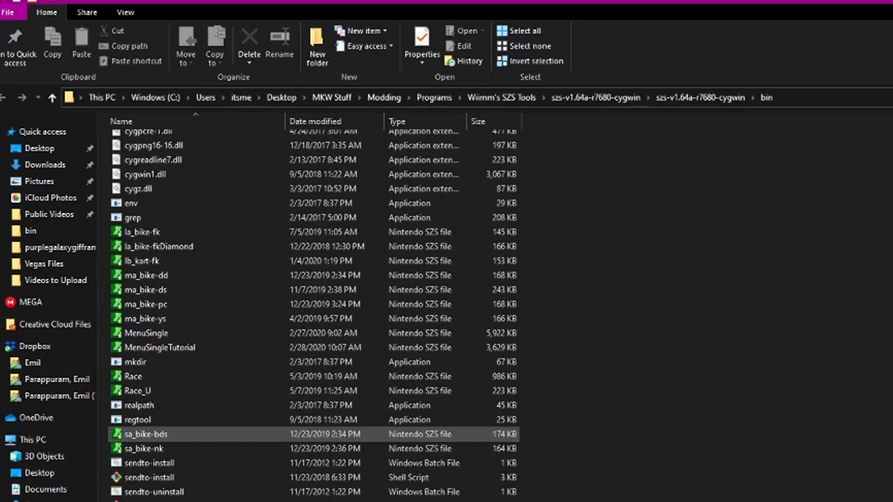
pyautogui.click(160, 347)
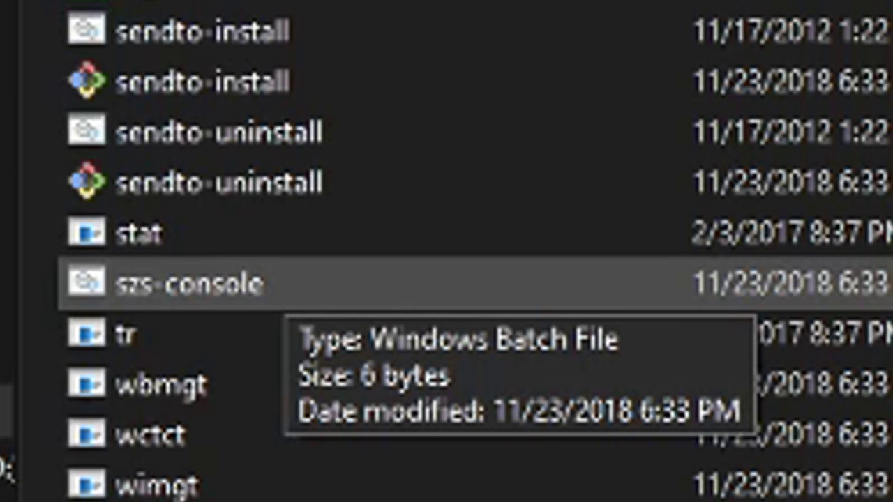
pyautogui.doubleClick(290, 293)
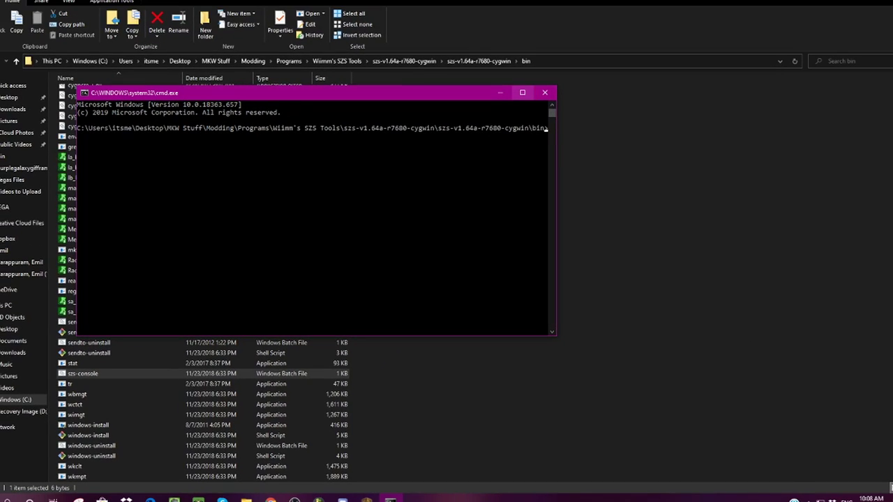
pyautogui.click(540, 80)
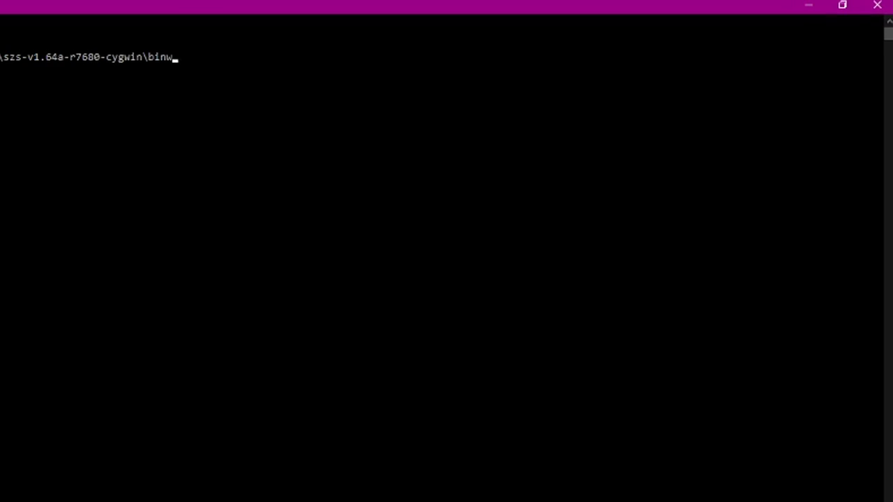
# Step: Run the command wszst extract --all MenuSingleTutorial.szs in the console
pyautogui.write('szst extract --all MenuSingle')
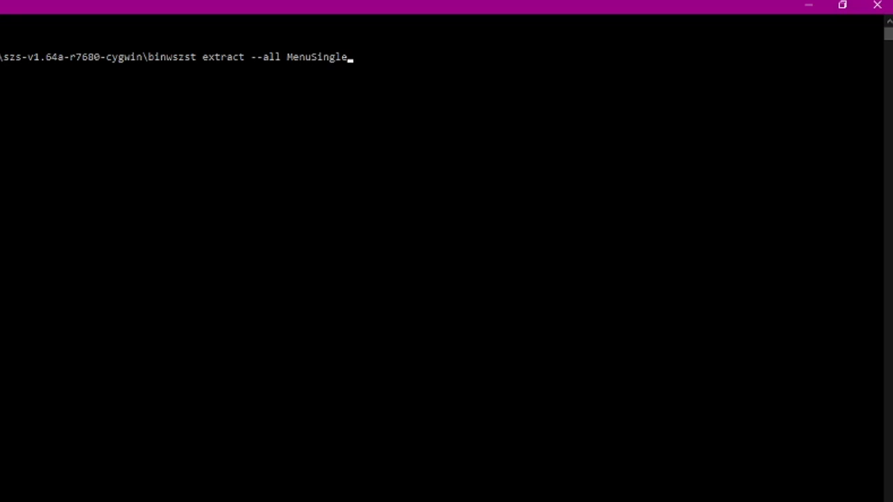
pyautogui.write('Tutorial.szs')
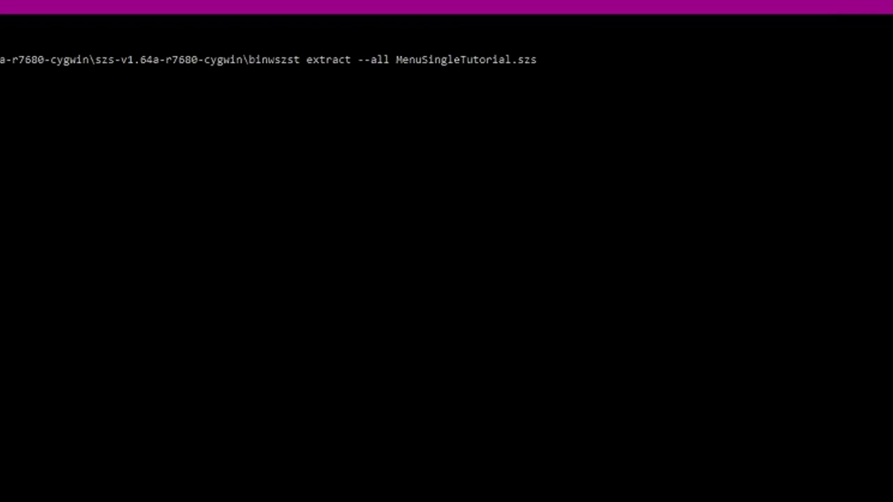
pyautogui.press('Return')
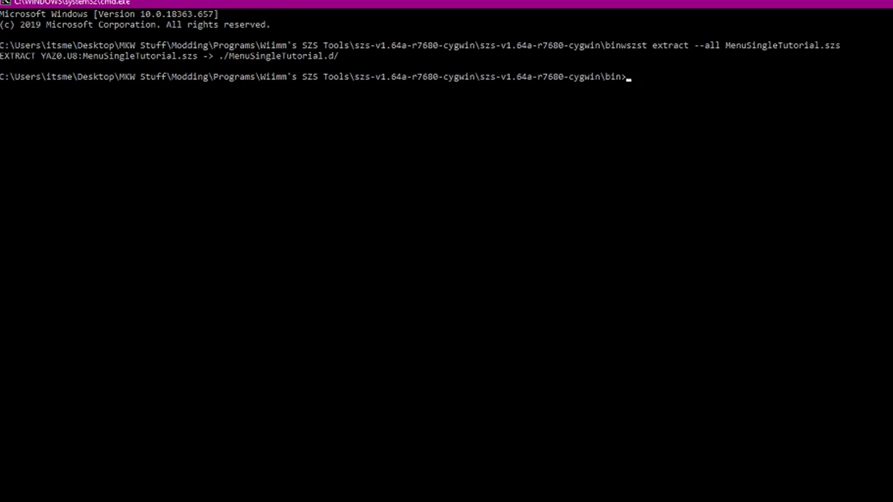
# Step: Return to the bin folder in File Explorer and open the bg folder inside the extracted MenuSingleTutorial.d folder
pyautogui.hotkey('alt', 'Tab')
pyautogui.scroll(1, 308, 478)
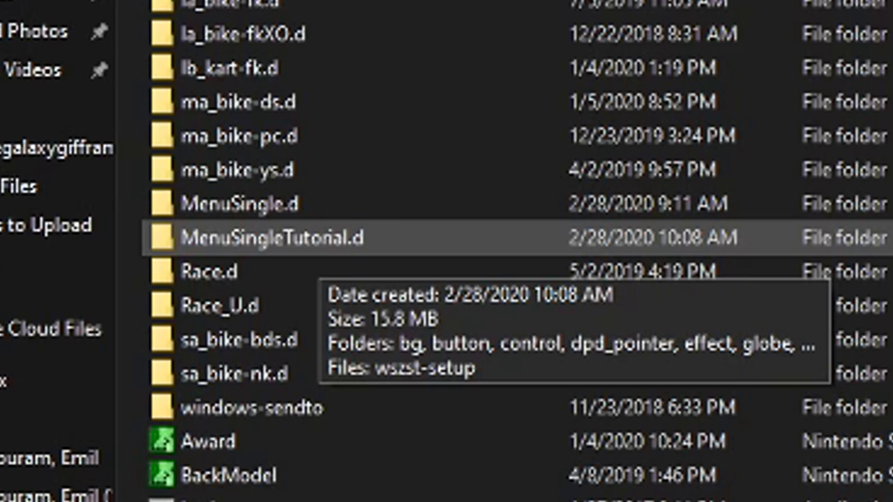
pyautogui.doubleClick(319, 246)
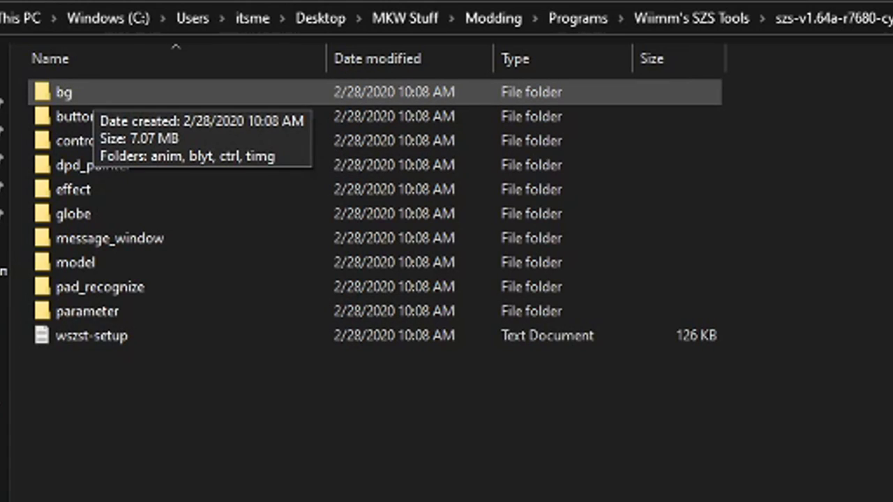
pyautogui.doubleClick(80, 93)
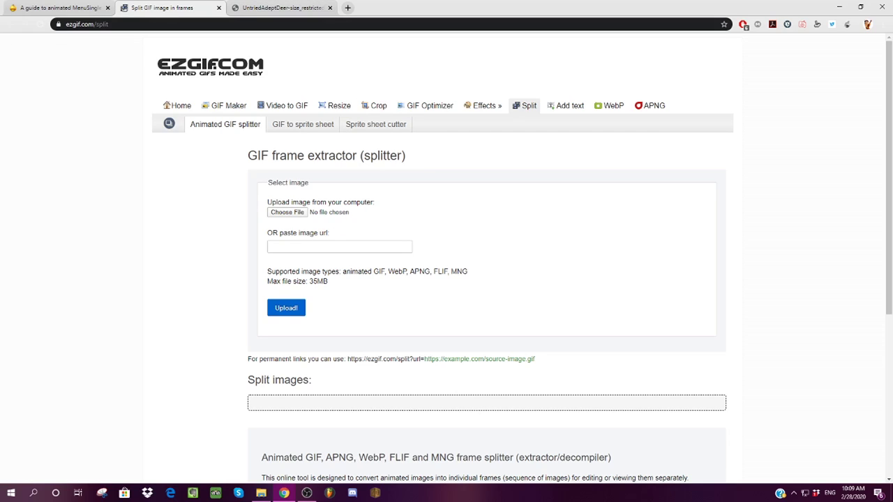
# Step: Copy the Mario GIF's image address from its browser tab and upload it by URL to the ezgif frame splitter
pyautogui.click(279, 7)
pyautogui.rightClick(478, 250)
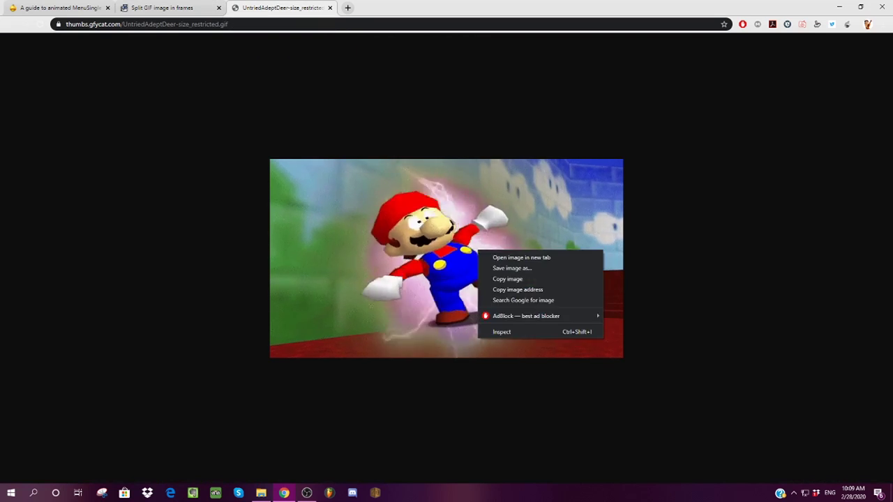
pyautogui.click(517, 290)
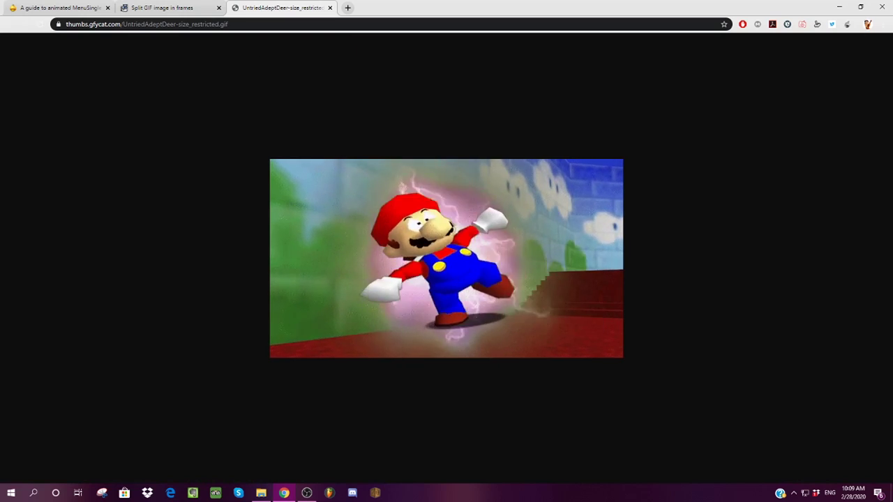
pyautogui.click(161, 7)
pyautogui.click(339, 246)
pyautogui.hotkey('ctrl', 'v')
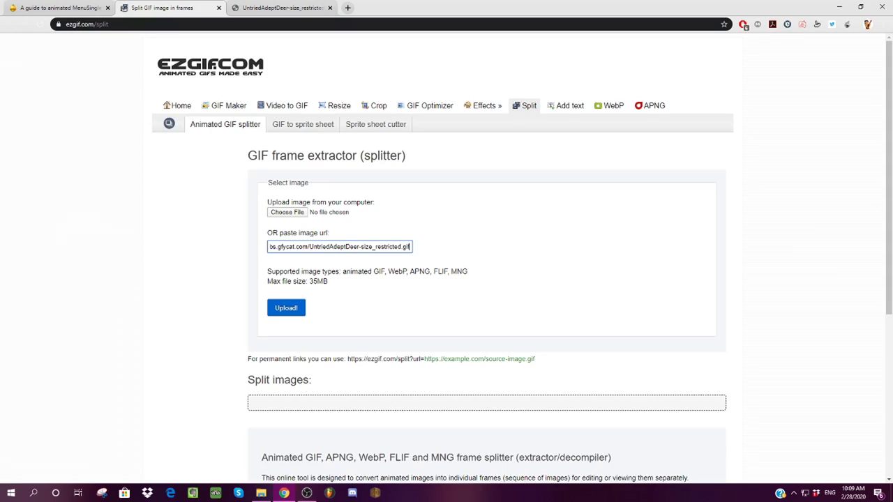
pyautogui.click(286, 308)
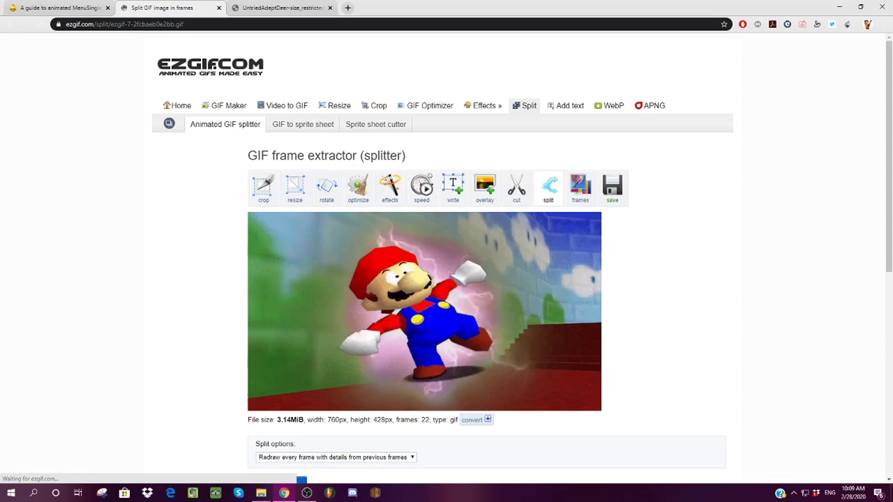
# Step: Resize the uploaded Mario GIF to 500 px wide and 375 px high
pyautogui.scroll(-2, 447, 258)
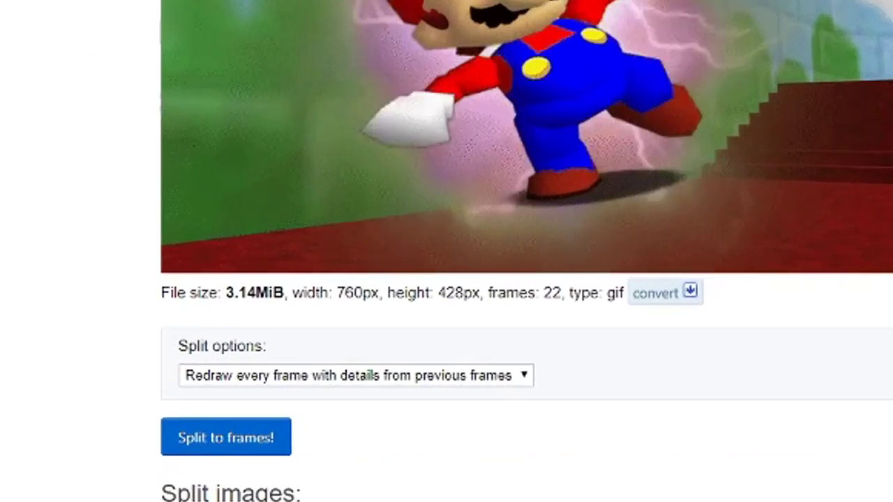
pyautogui.moveTo(307, 280); pyautogui.dragTo(649, 300)
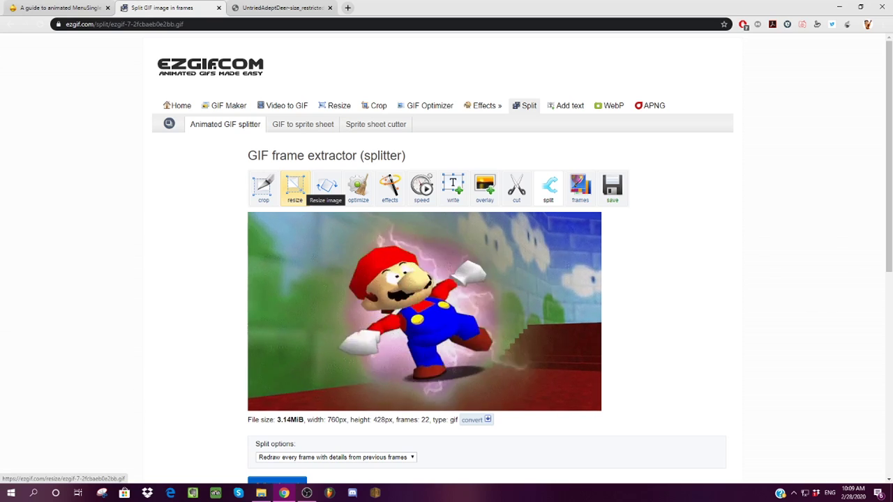
pyautogui.click(295, 187)
pyautogui.scroll(-2, 443, 258)
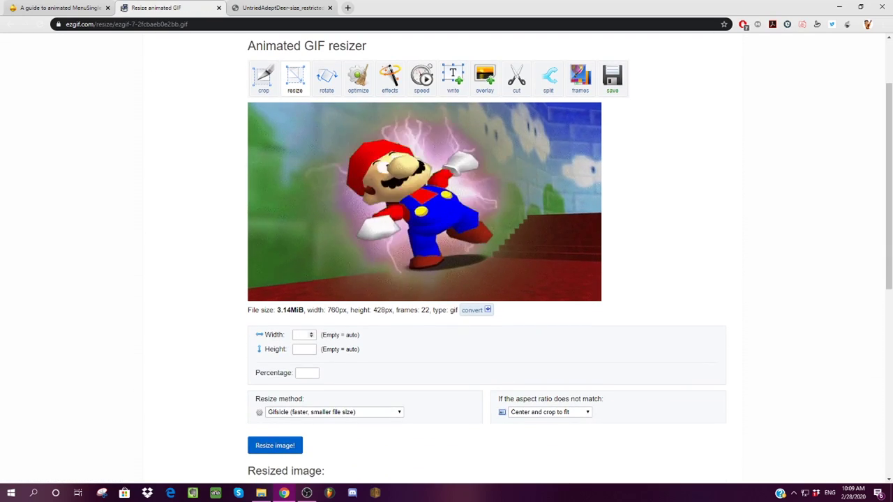
pyautogui.click(303, 335)
pyautogui.write('500')
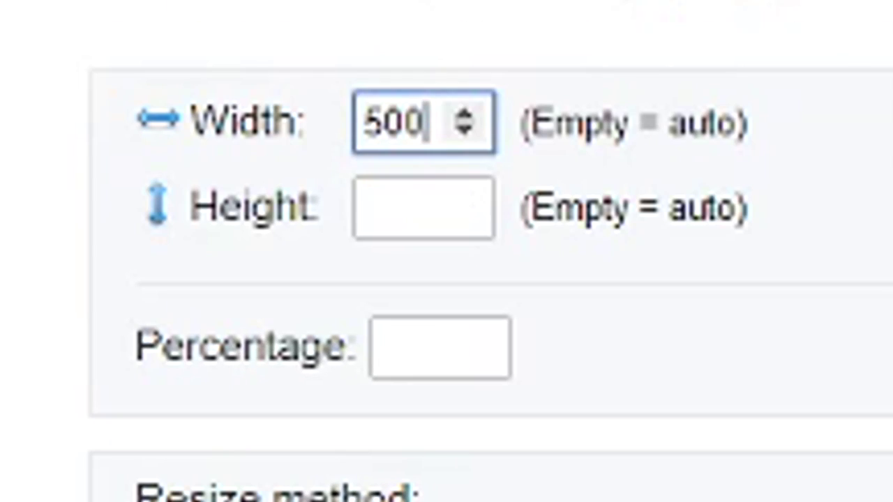
pyautogui.click(405, 207)
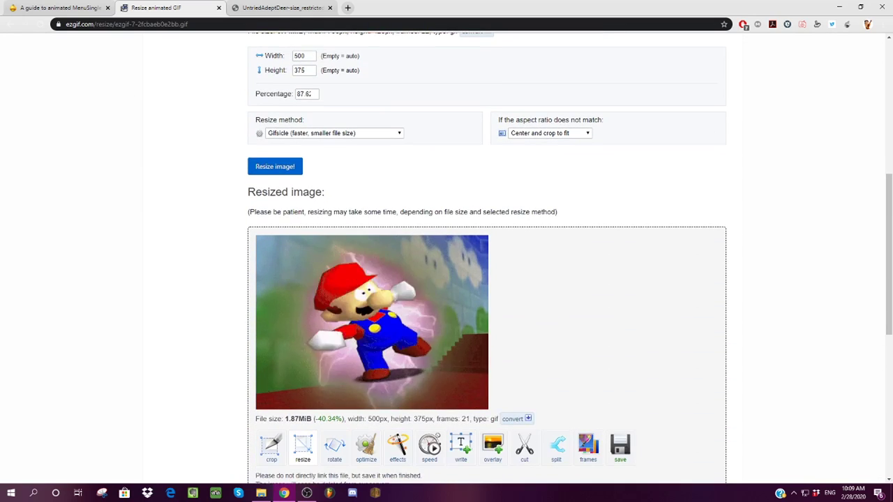
# Step: Examine the resized GIF's width, height and frame count and compare it with the original GIF
pyautogui.scroll(-1, 487, 272)
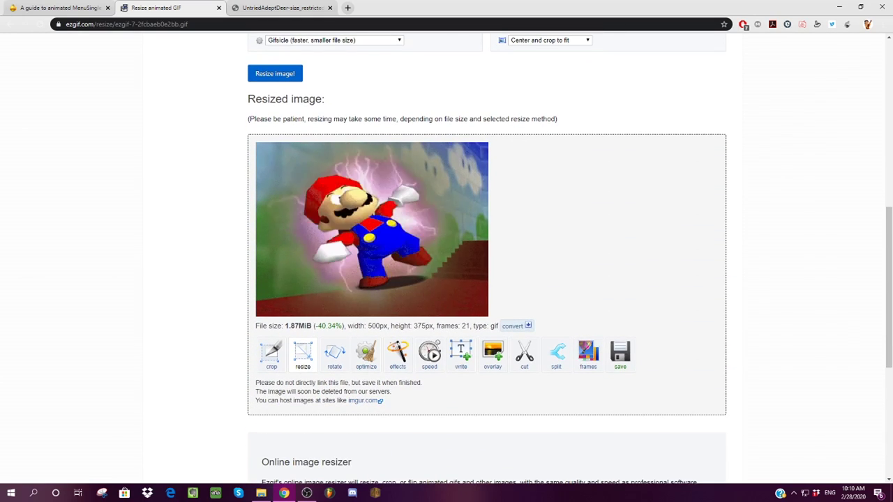
pyautogui.moveTo(347, 326); pyautogui.dragTo(469, 326)
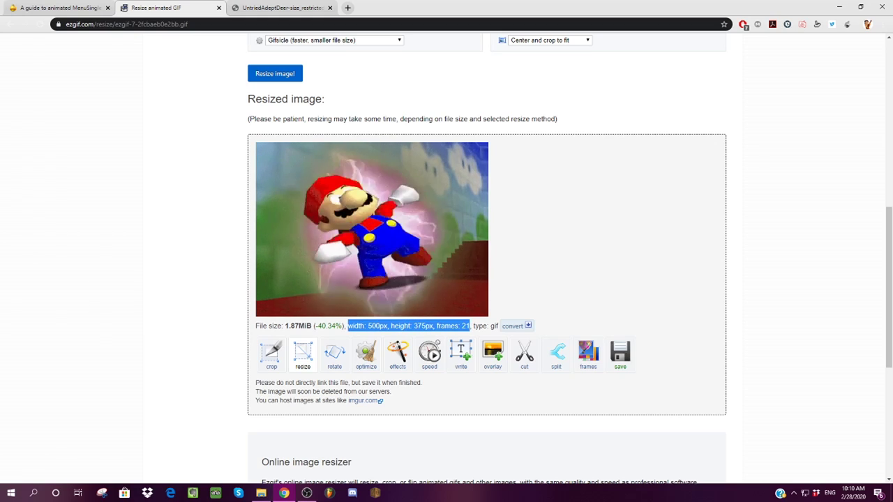
pyautogui.click(469, 326)
pyautogui.scroll(6, 487, 258)
pyautogui.scroll(-7, 486, 258)
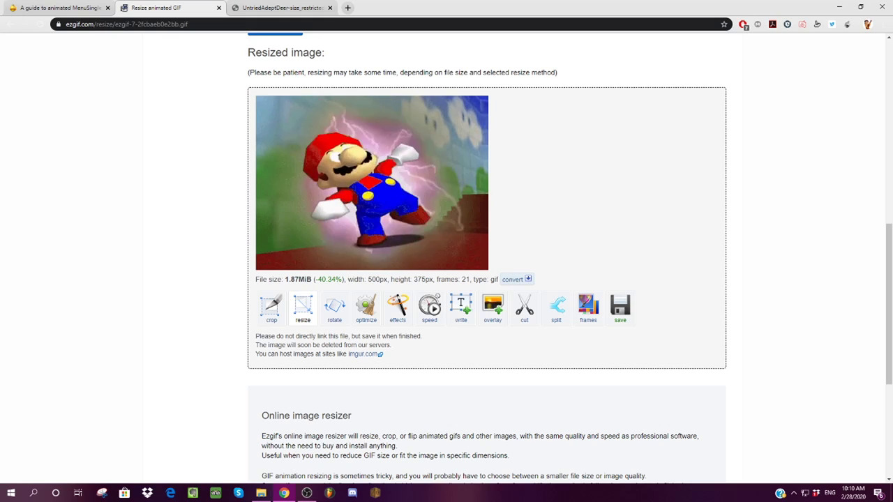
pyautogui.moveTo(248, 52); pyautogui.dragTo(322, 53)
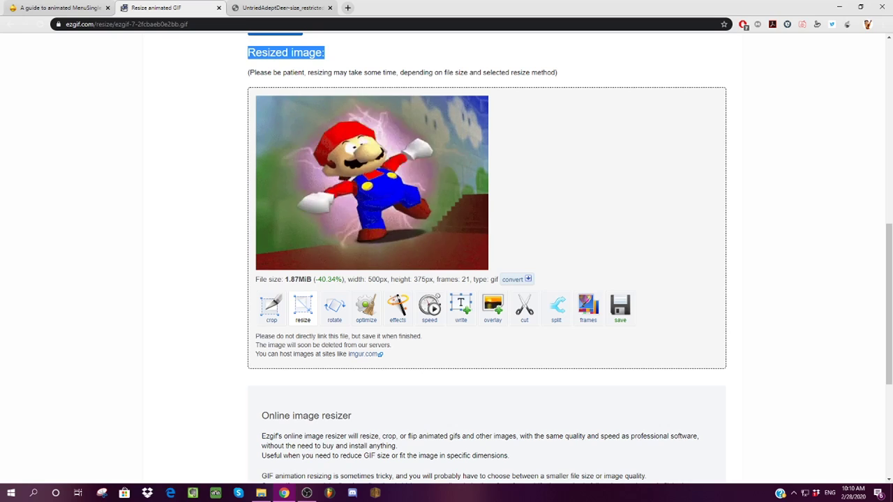
pyautogui.click(323, 52)
pyautogui.scroll(10, 446, 279)
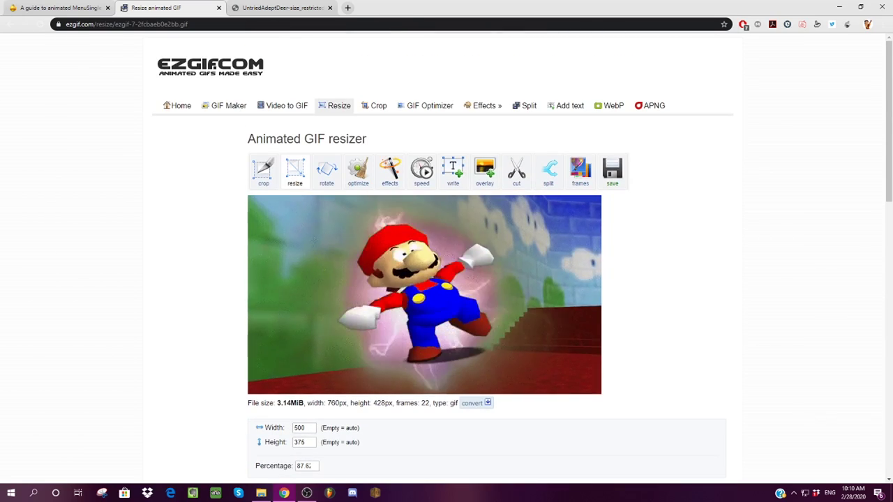
pyautogui.scroll(-8, 446, 279)
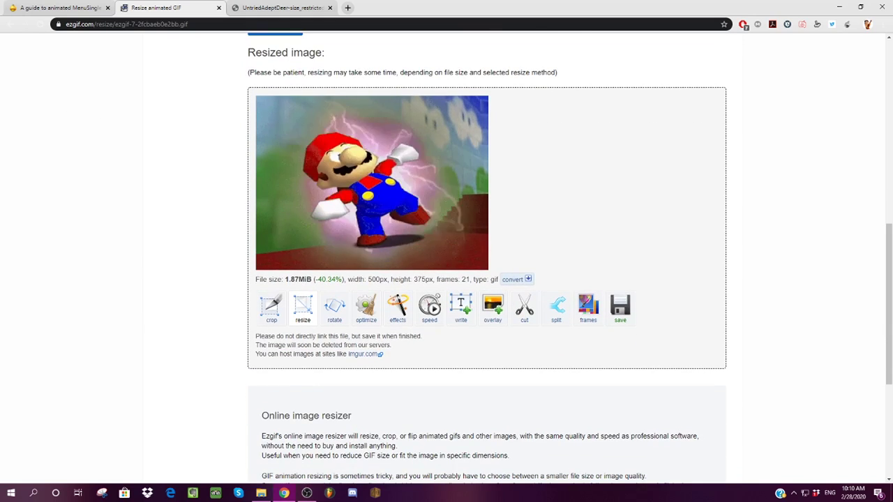
# Step: Split the resized Mario GIF into individual frames, using the option to output images in PNG format
pyautogui.click(556, 308)
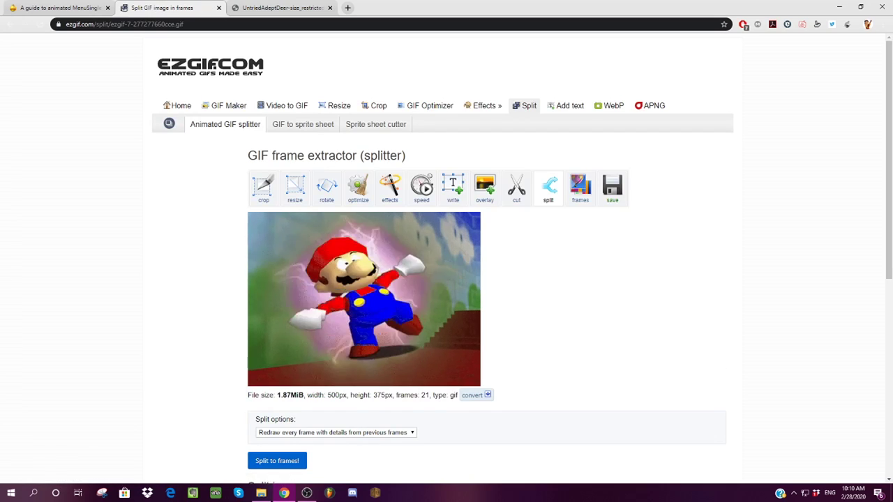
pyautogui.scroll(-2, 447, 279)
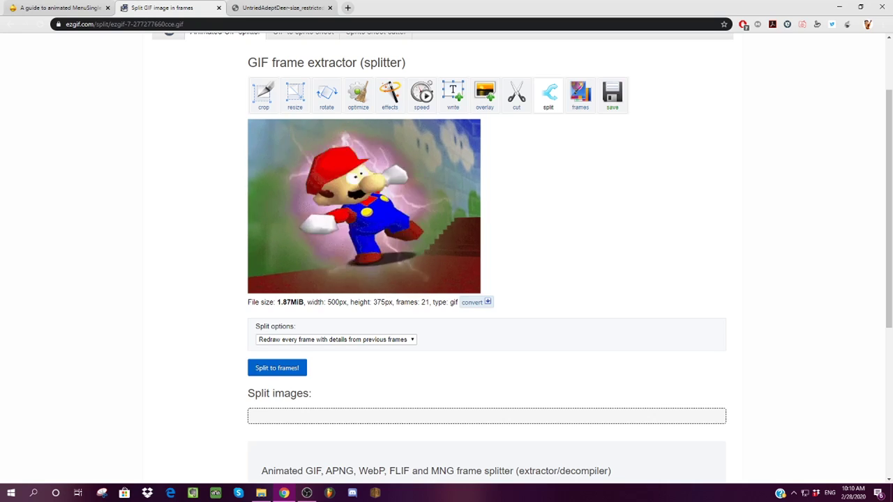
pyautogui.scroll(-1, 446, 279)
pyautogui.click(335, 293)
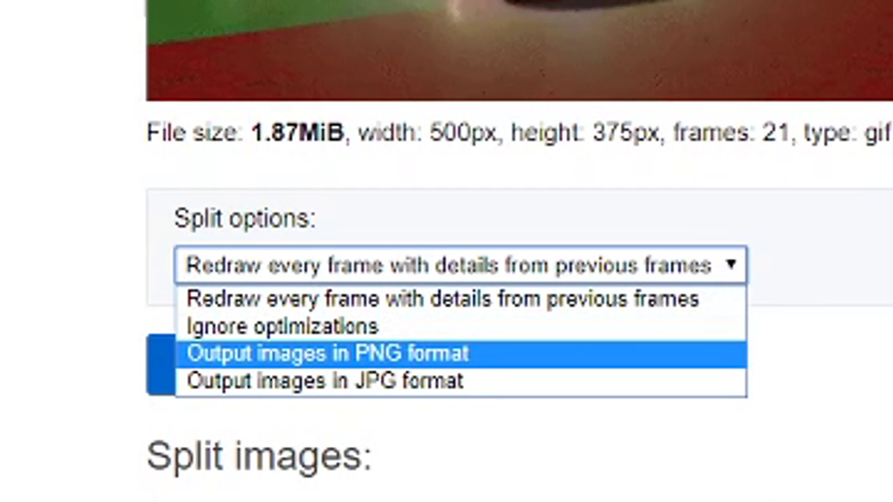
pyautogui.click(327, 354)
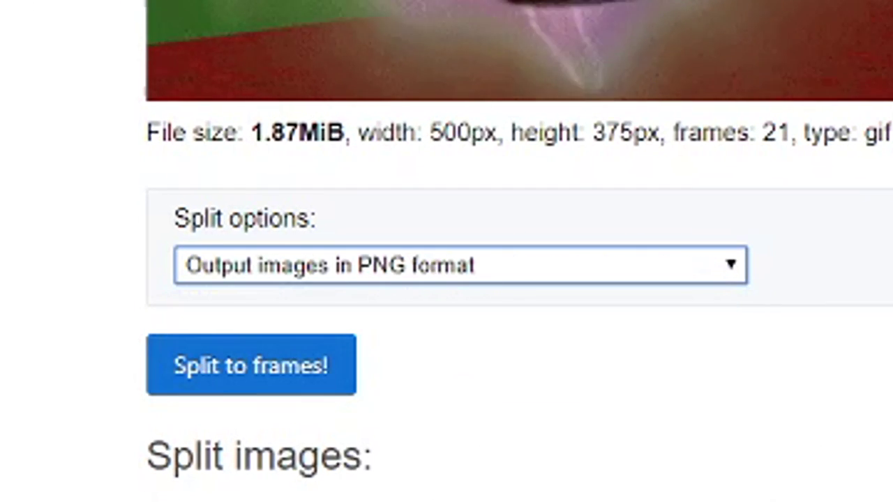
pyautogui.click(250, 365)
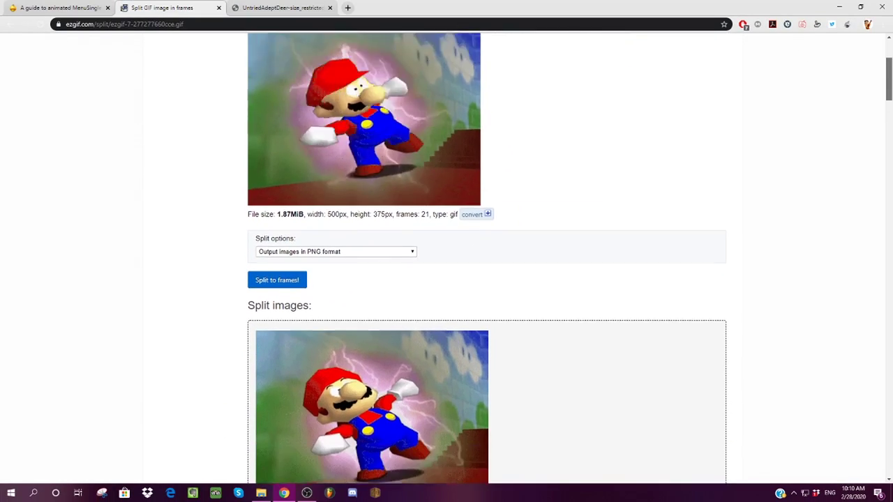
# Step: Review the split Mario frames and download them all as a ZIP archive
pyautogui.scroll(-4, 447, 279)
pyautogui.scroll(5, 447, 279)
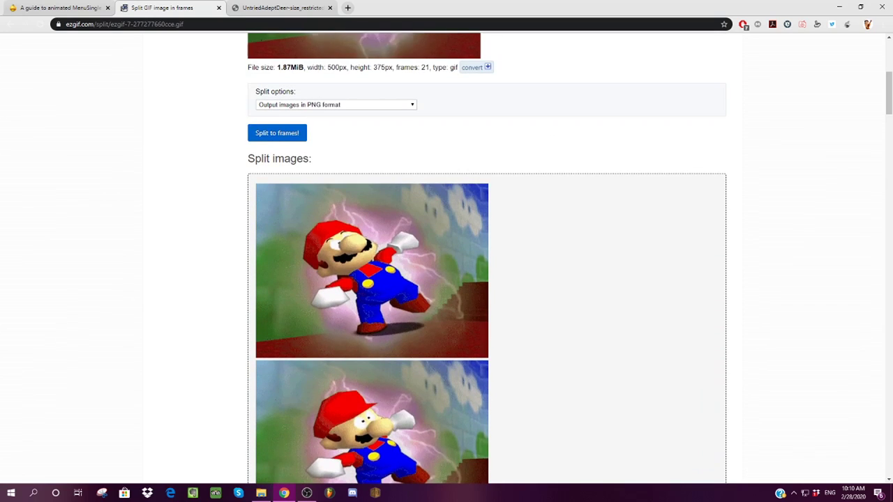
pyautogui.scroll(-15, 446, 279)
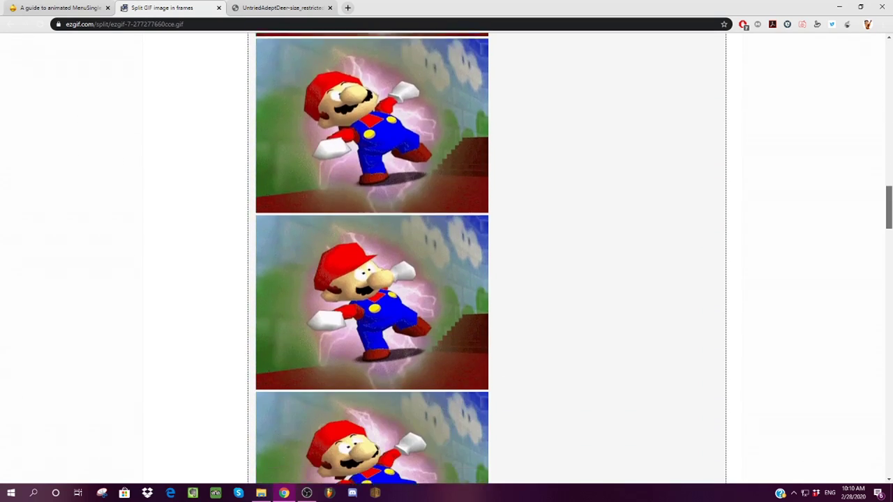
pyautogui.scroll(-15, 446, 279)
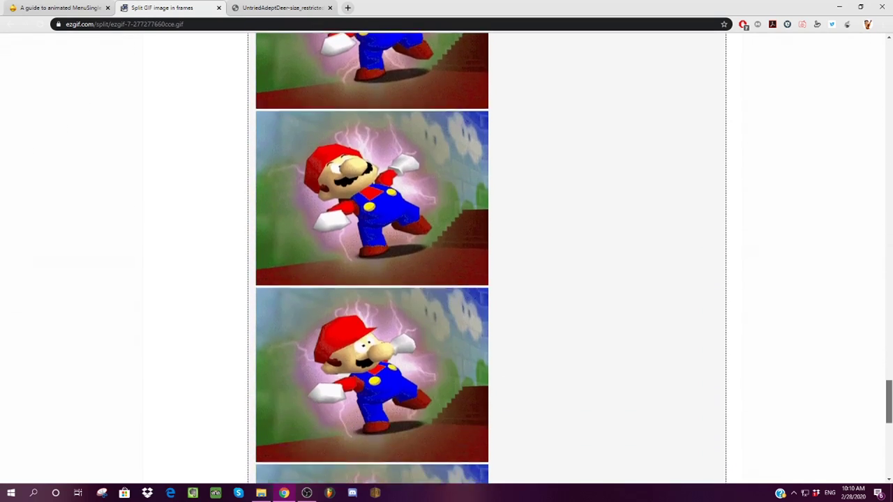
pyautogui.scroll(-6, 447, 279)
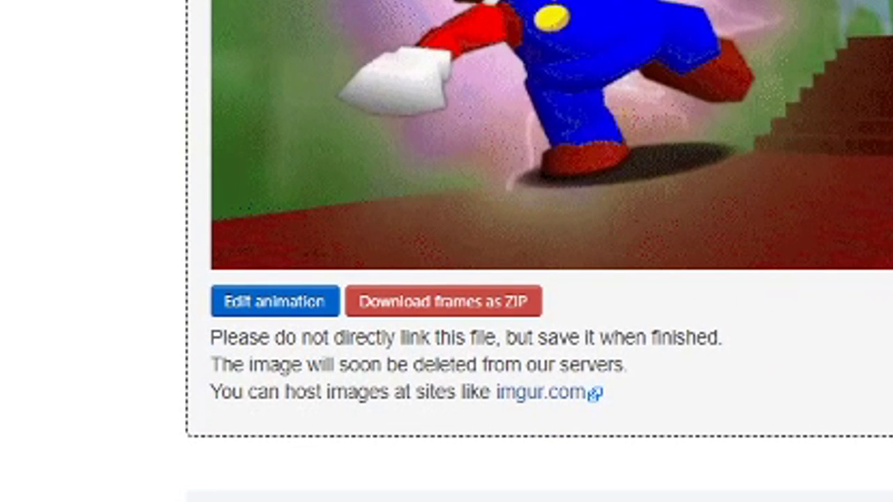
pyautogui.click(443, 302)
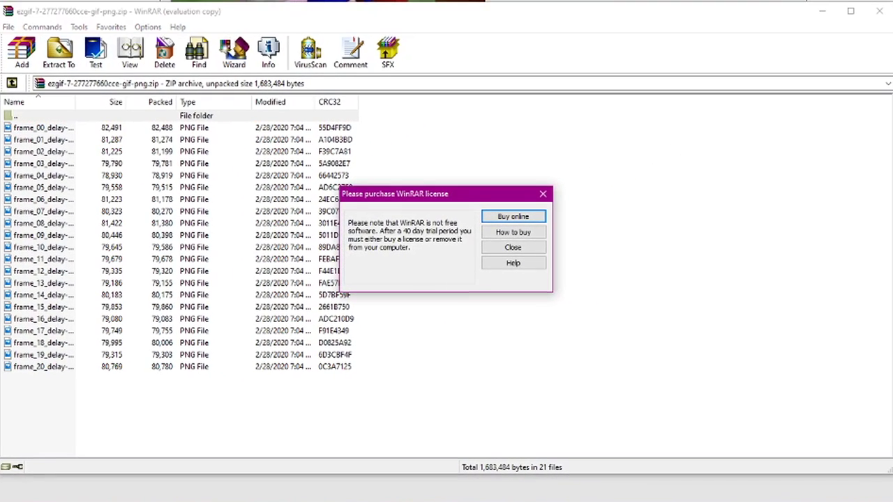
pyautogui.click(513, 247)
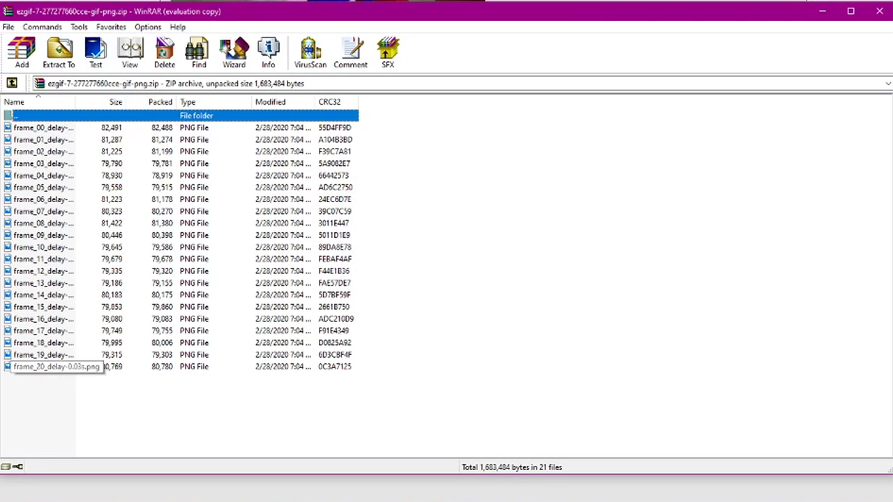
pyautogui.click(59, 52)
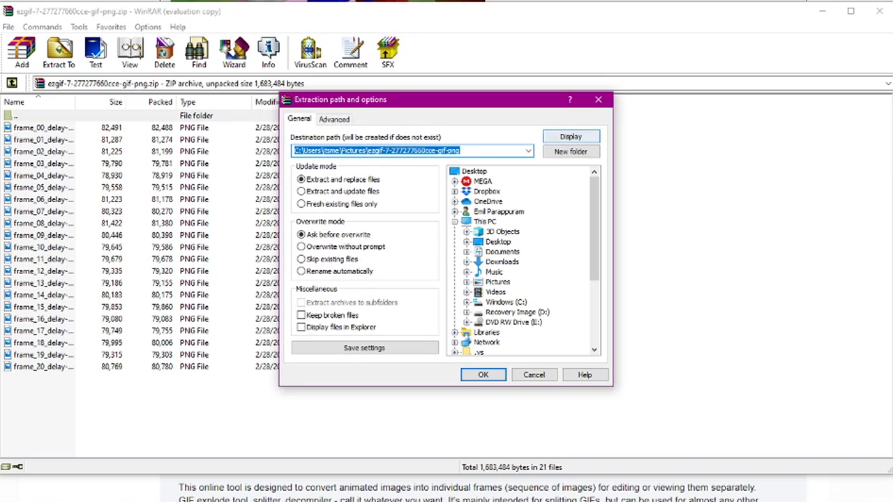
pyautogui.click(534, 375)
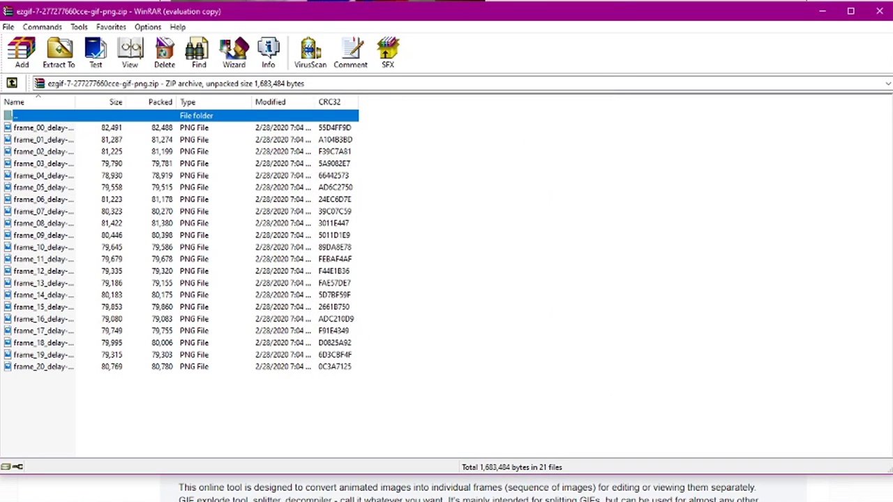
pyautogui.click(879, 11)
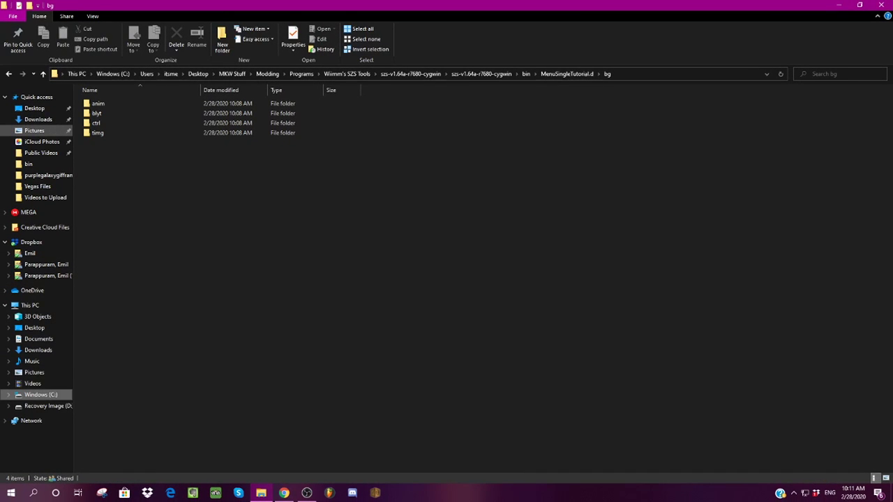
pyautogui.rightClick(36, 131)
pyautogui.click(70, 150)
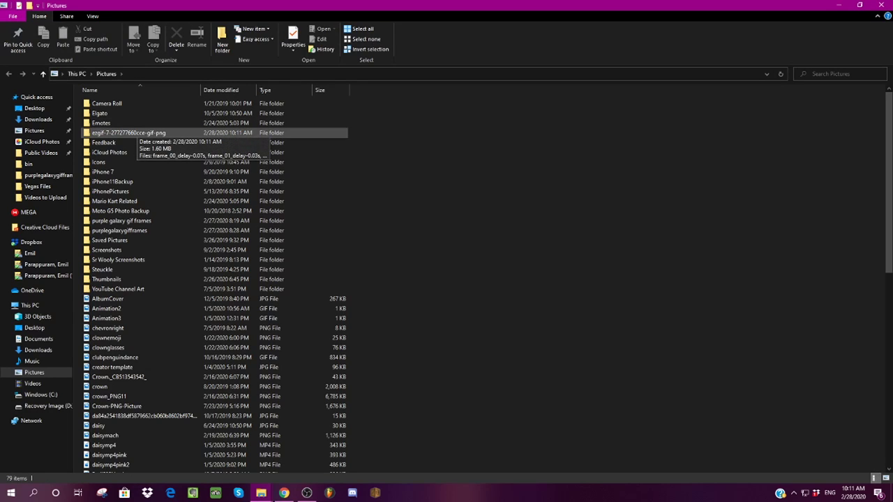
pyautogui.doubleClick(133, 132)
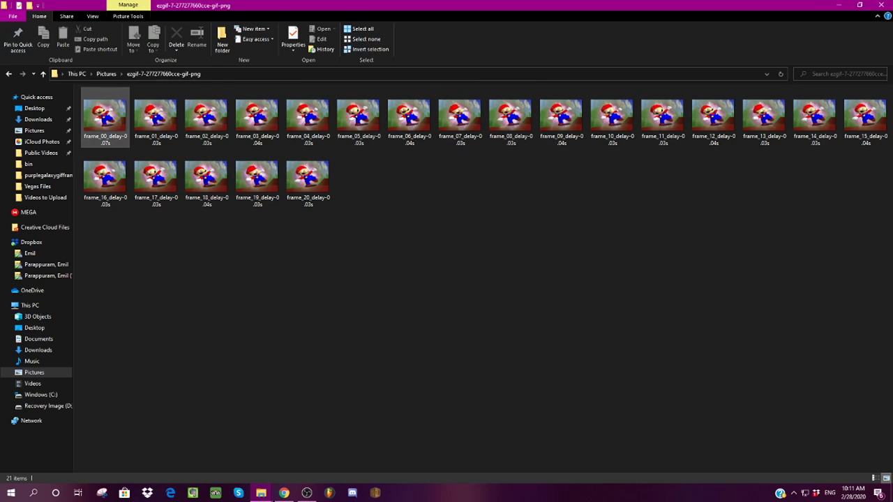
pyautogui.click(839, 5)
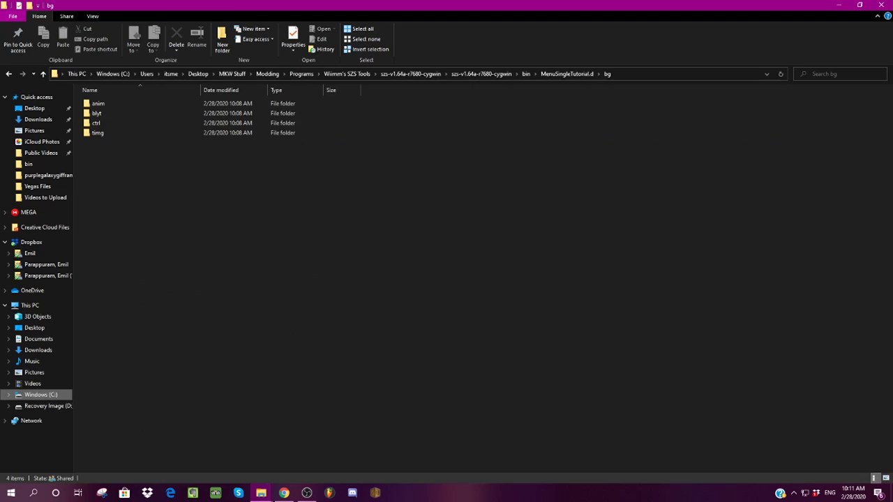
# Step: Search for Wexos's Toolbox on the computer and launch it
pyautogui.click(10, 493)
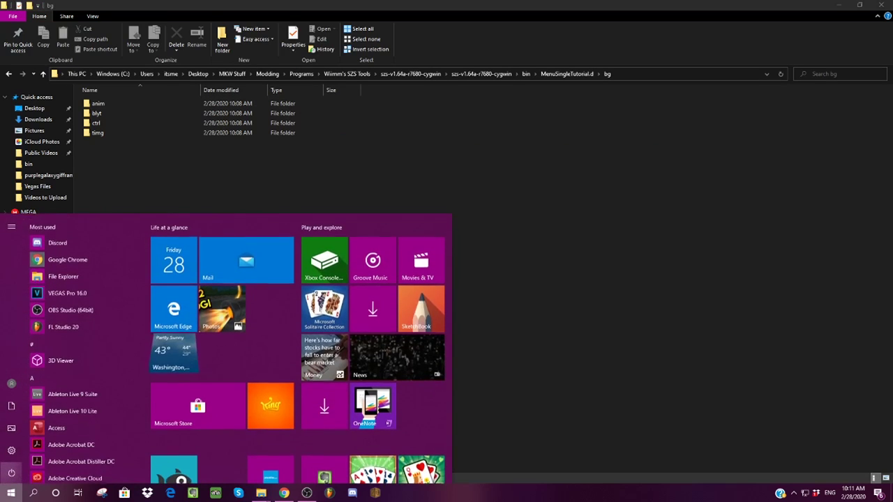
pyautogui.write('wexos')
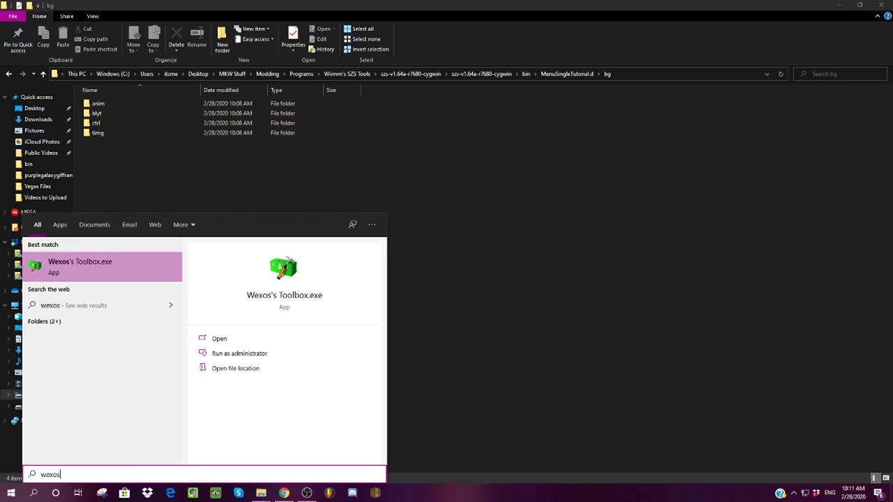
pyautogui.press('Return')
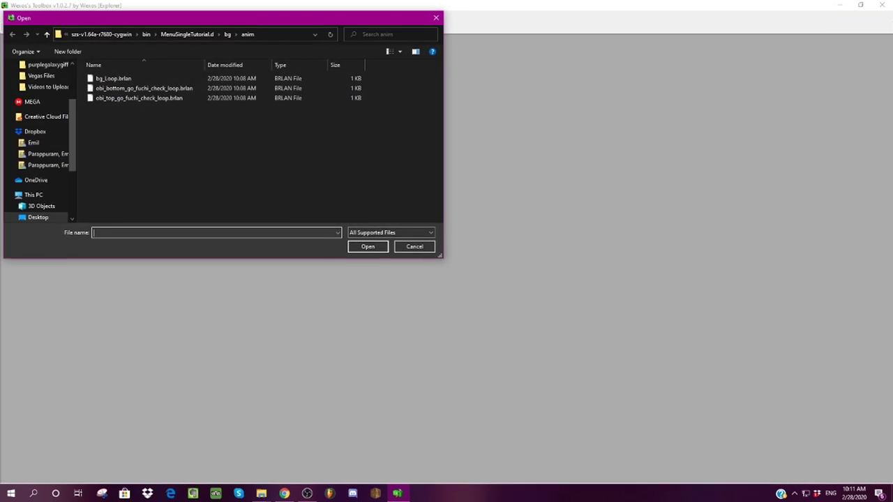
# Step: Open bg_Loop.brlan from the bg/anim folder inside MenuSingleTutorial.d in Wexos's Toolbox
pyautogui.click(146, 34)
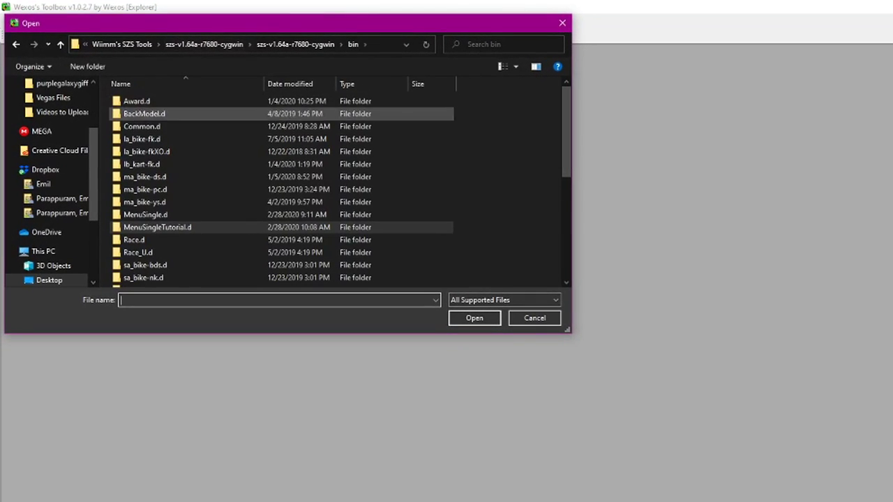
pyautogui.click(157, 226)
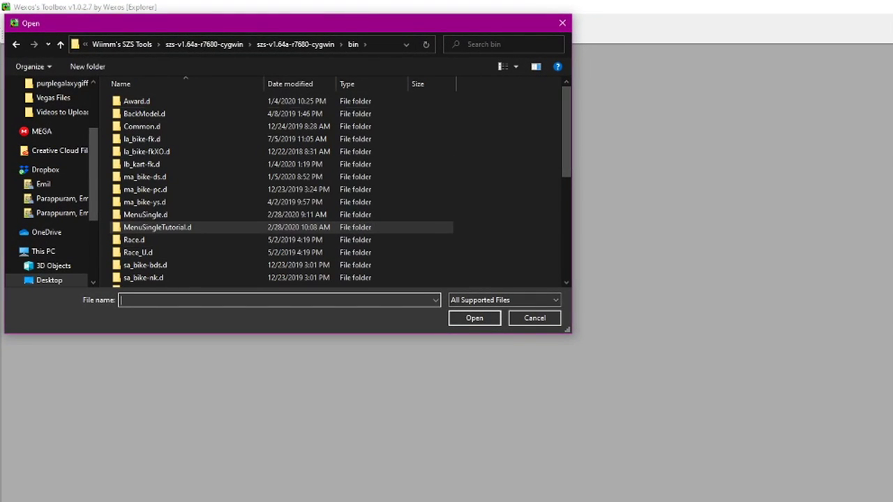
pyautogui.moveTo(159, 31); pyautogui.dragTo(323, 125)
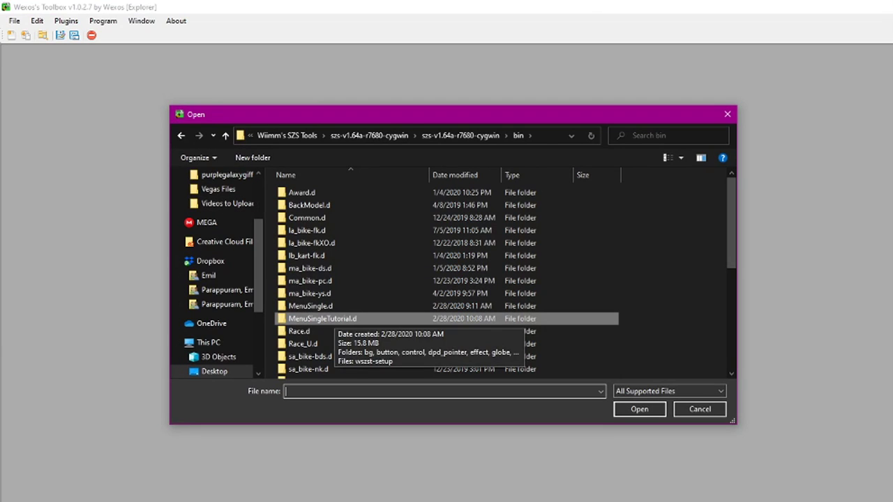
pyautogui.doubleClick(322, 319)
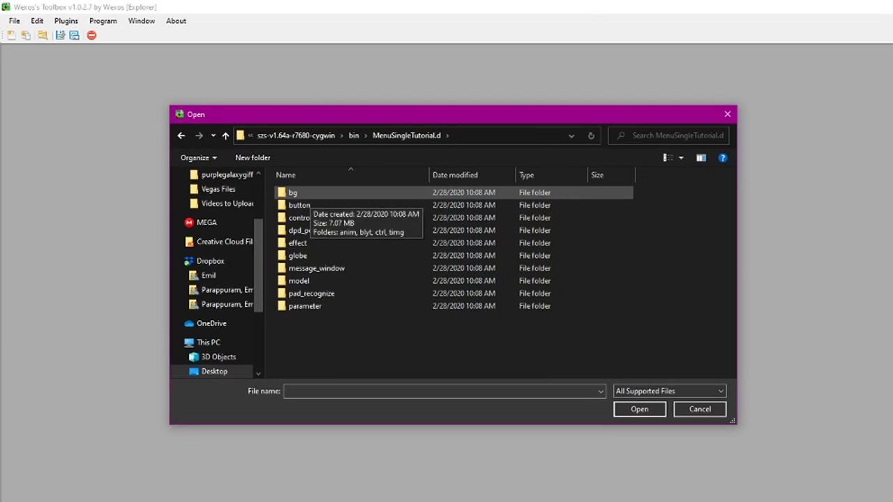
pyautogui.doubleClick(293, 193)
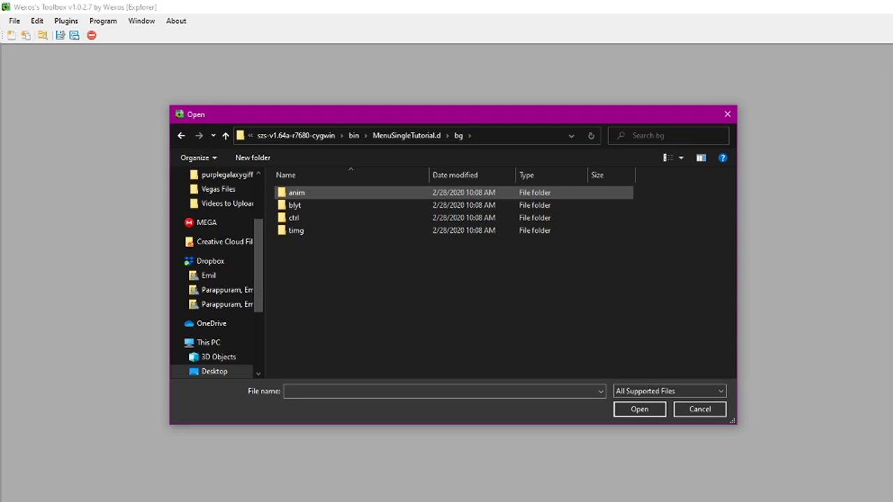
pyautogui.doubleClick(297, 193)
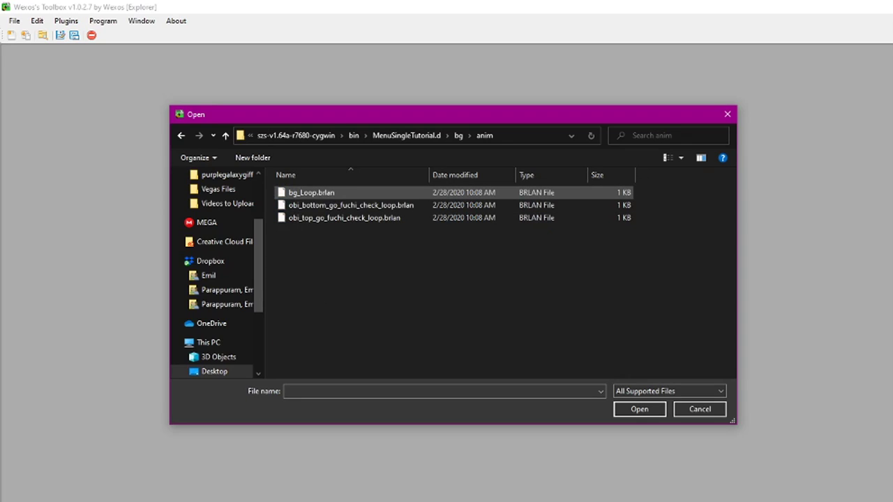
pyautogui.click(347, 192)
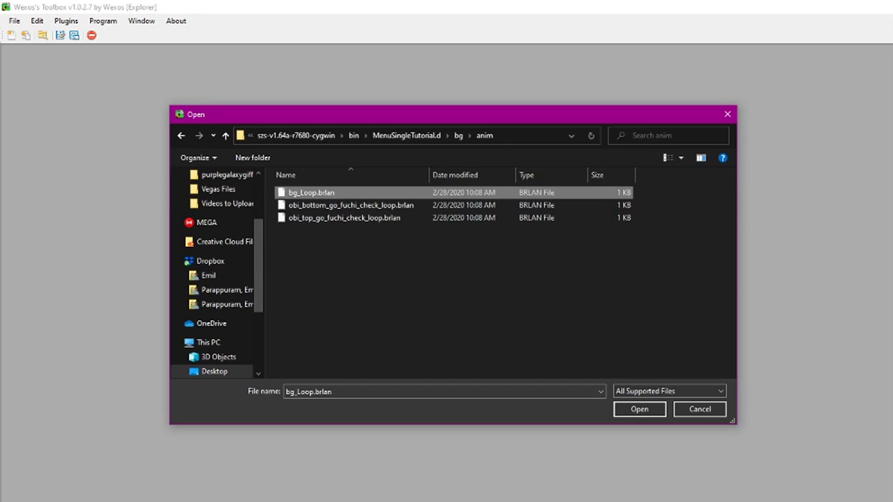
pyautogui.click(639, 409)
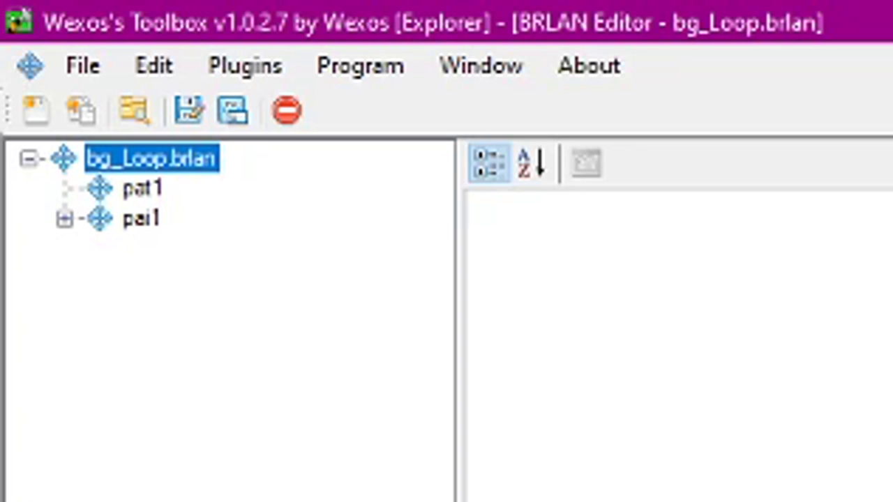
# Step: Expand the pai1 section through black_parts and RLTP to show the key frames of Entry 0
pyautogui.click(65, 218)
pyautogui.click(100, 248)
pyautogui.click(136, 278)
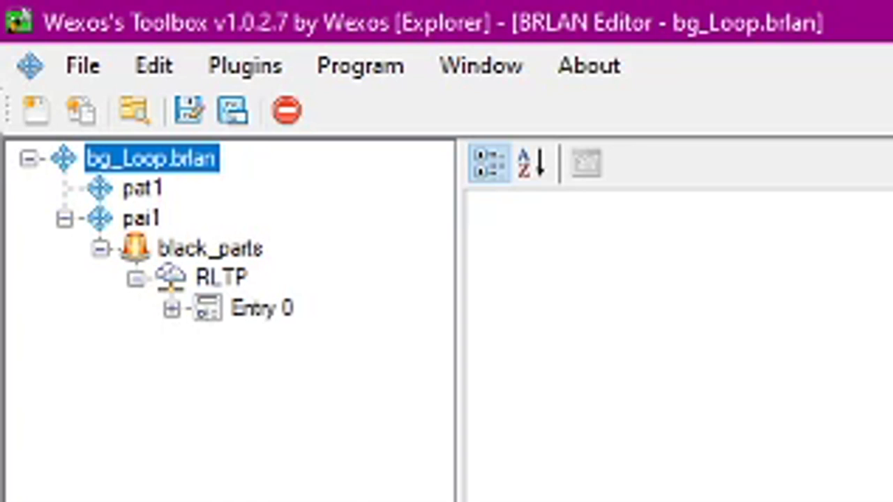
pyautogui.click(172, 309)
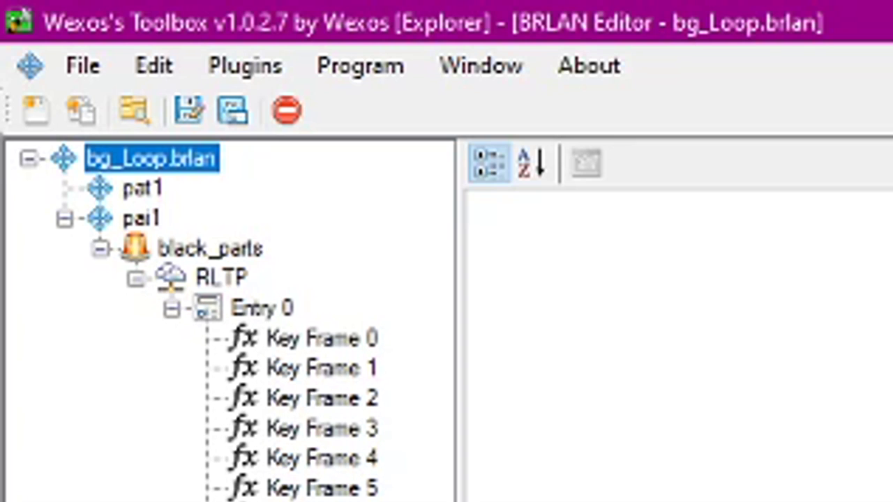
# Step: Set the Number Frames property of the pai1 section to 42
pyautogui.click(141, 218)
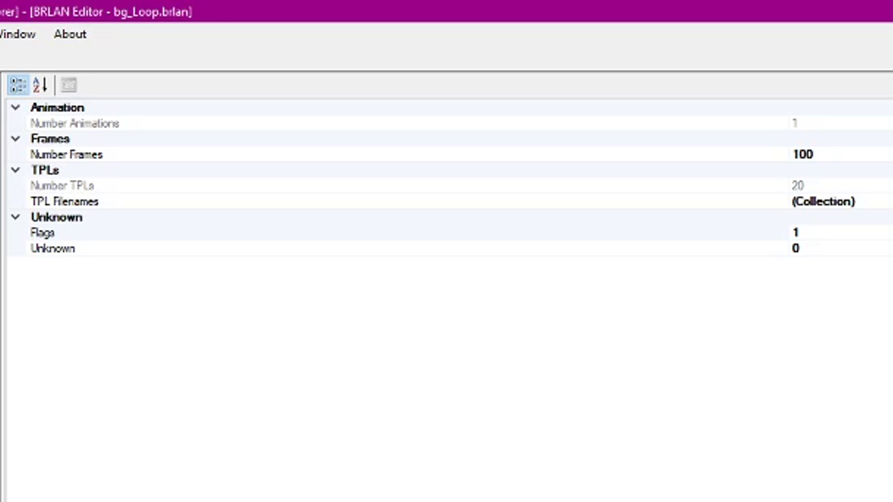
pyautogui.click(814, 154)
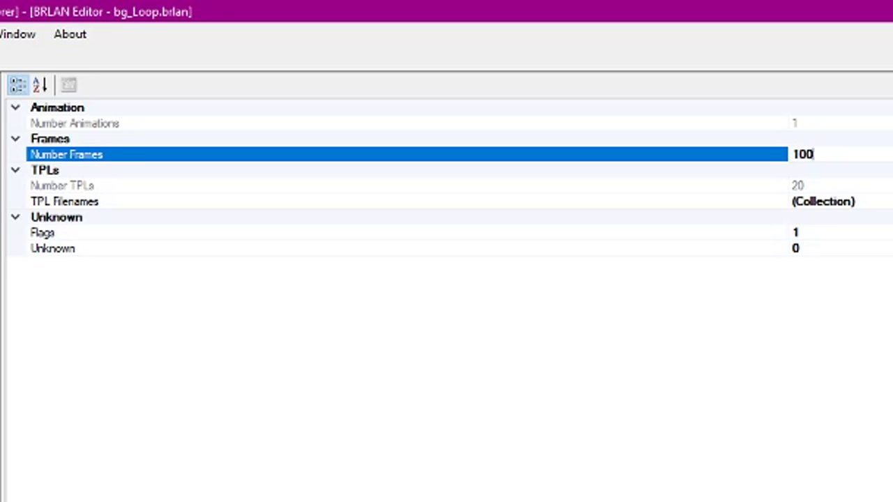
pyautogui.hotkey('ctrl', 'a')
pyautogui.write('42')
pyautogui.click(805, 185)
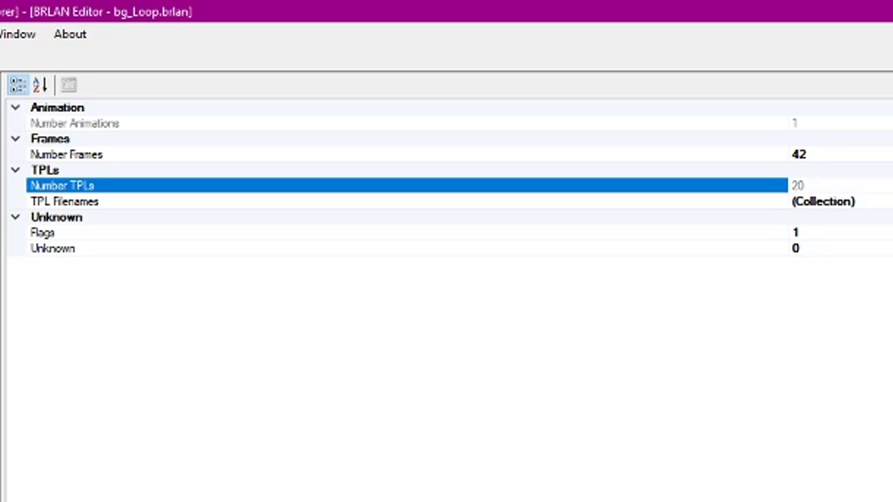
# Step: Add pat21.tpl as a new line at the end of the pai1 section's TPL Filenames collection
pyautogui.doubleClick(798, 185)
pyautogui.click(804, 185)
pyautogui.click(823, 201)
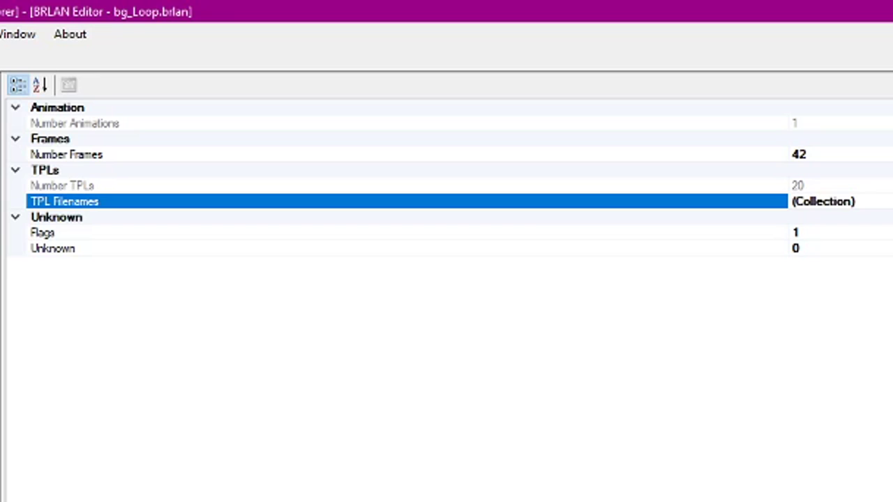
pyautogui.click(880, 202)
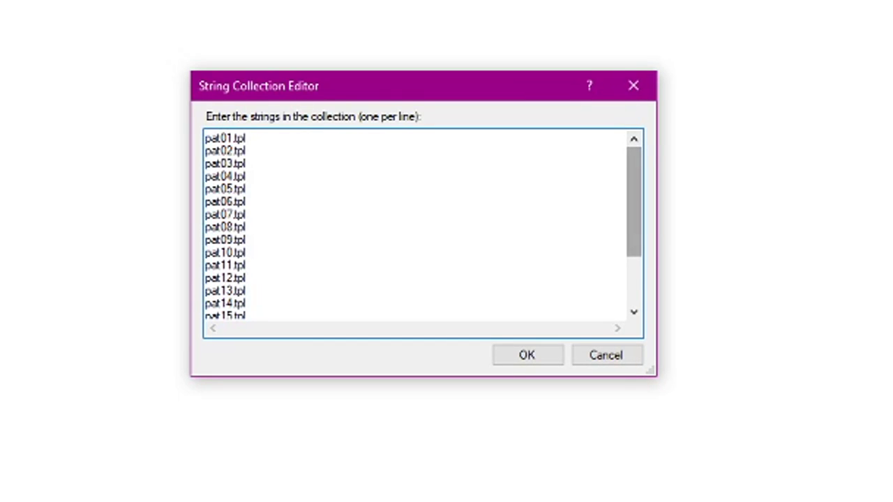
pyautogui.scroll(-2, 415, 224)
pyautogui.scroll(2, 418, 223)
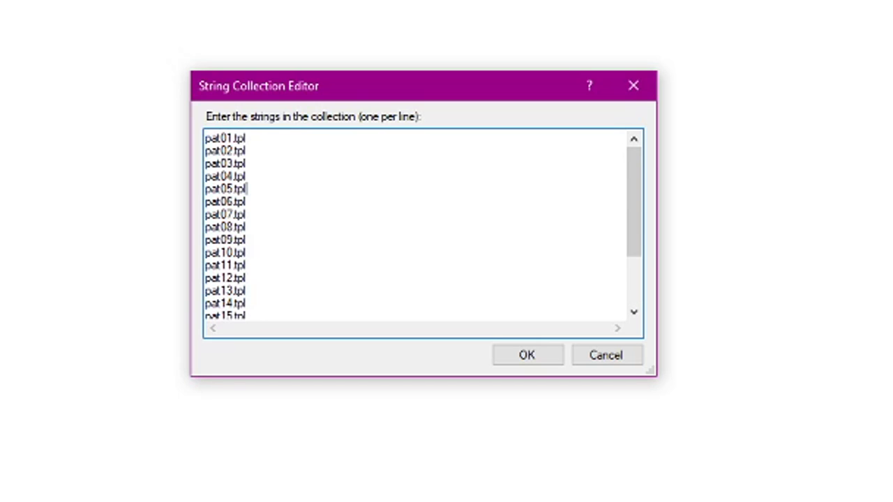
pyautogui.scroll(-2, 419, 223)
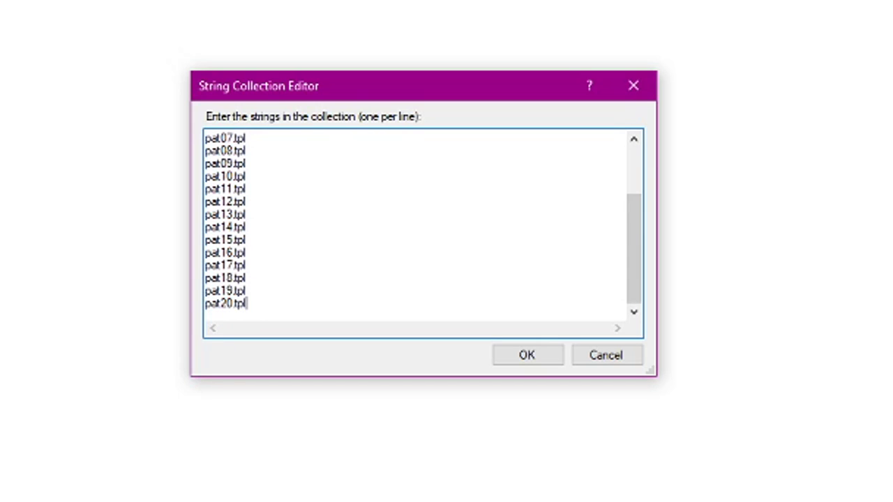
pyautogui.press('Return')
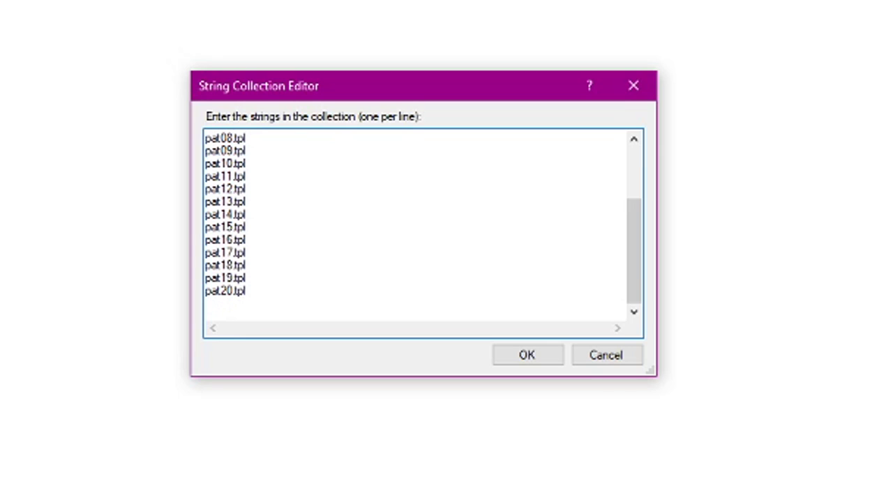
pyautogui.write('pat21.tpl')
pyautogui.click(527, 355)
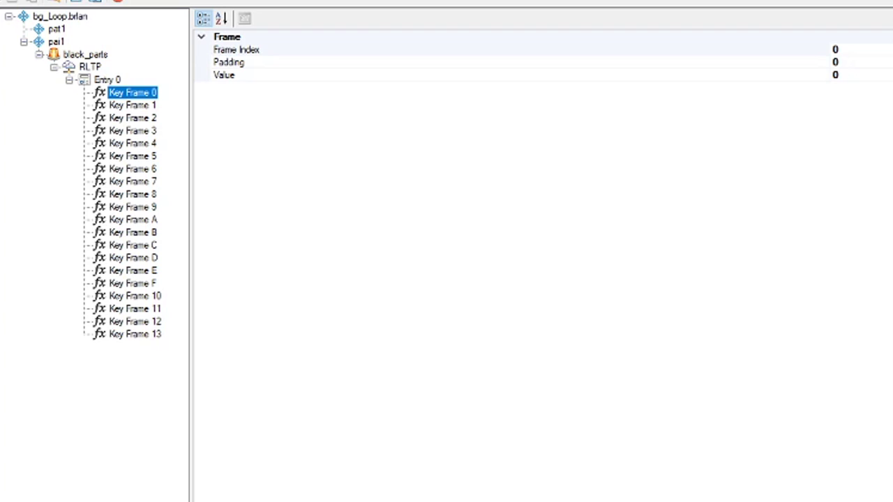
# Step: Set the Frame Index of Key Frame 1 in Entry 0 to 2
pyautogui.click(135, 334)
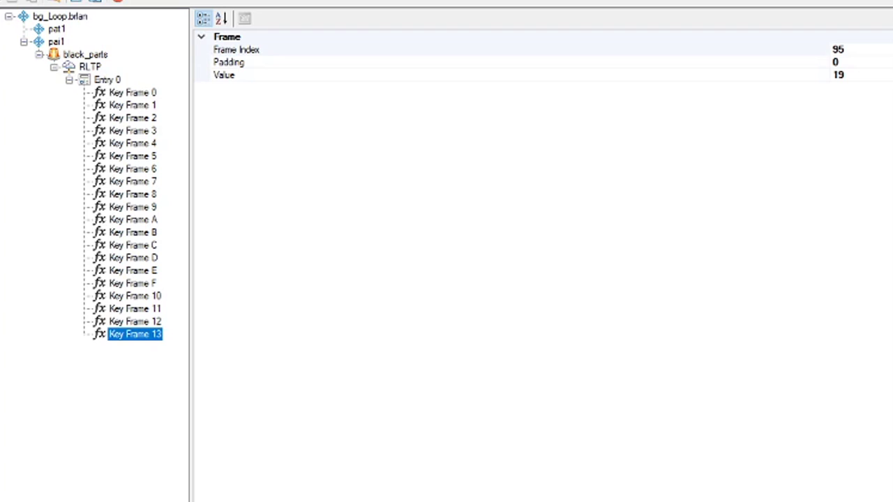
pyautogui.click(57, 42)
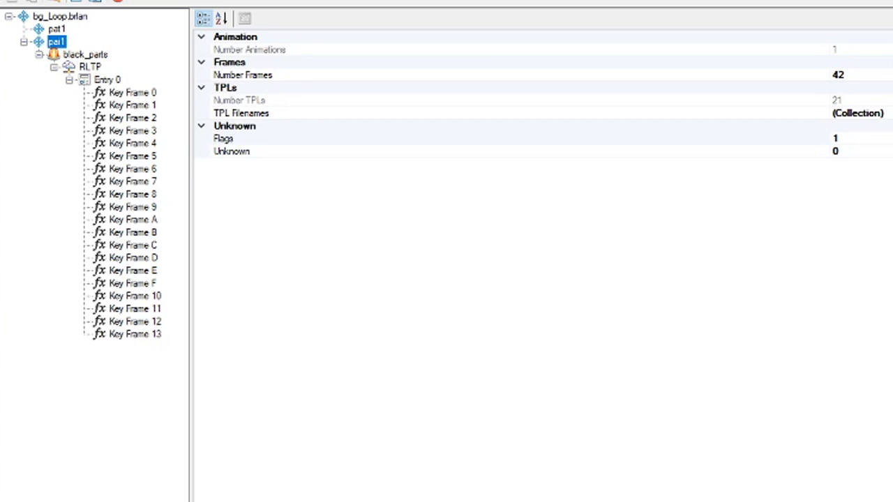
pyautogui.click(135, 334)
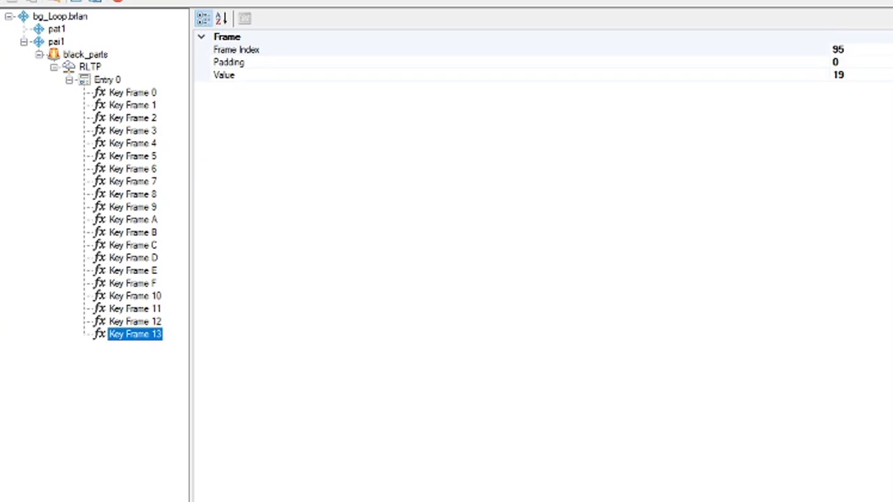
pyautogui.click(132, 92)
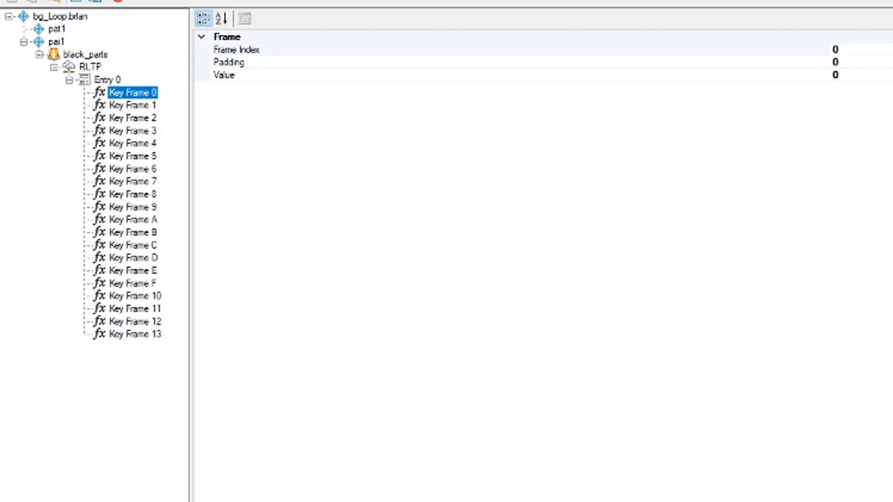
pyautogui.click(133, 104)
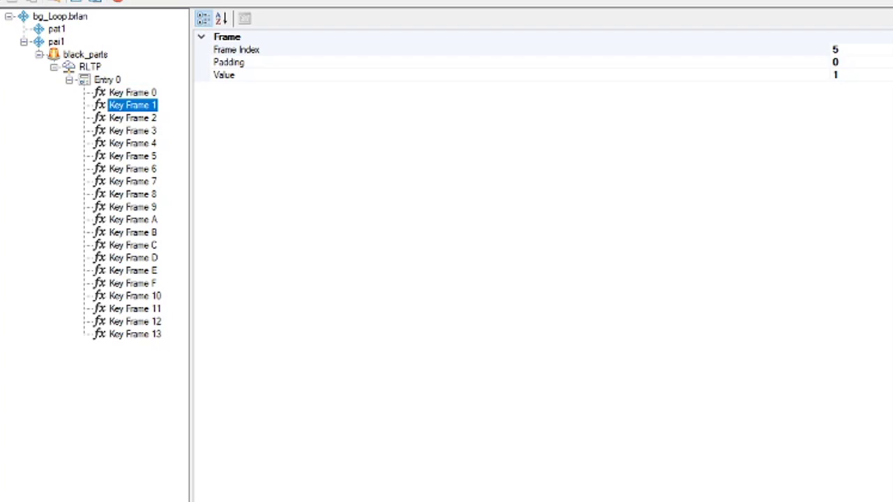
pyautogui.click(838, 50)
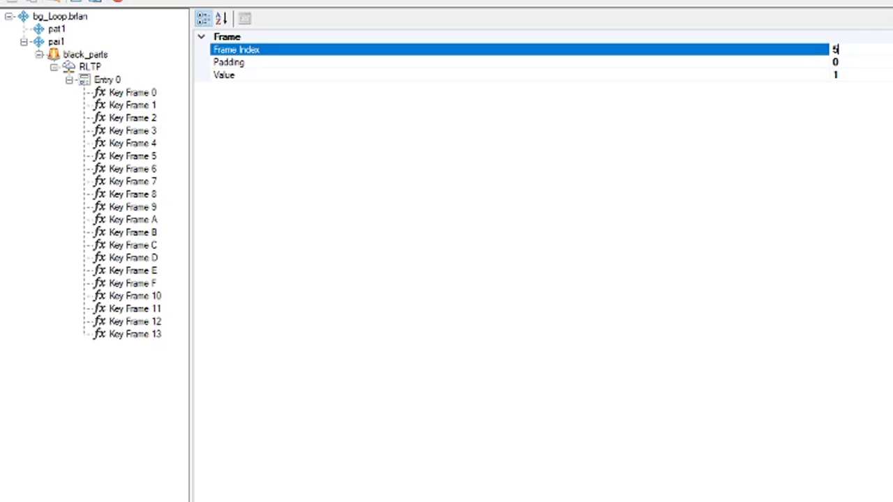
pyautogui.press('BackSpace')
pyautogui.write('2')
pyautogui.click(133, 92)
pyautogui.click(132, 104)
# Step: Set Key Frame 2's Frame Index to 4 and continue the spacing of 2 for Key Frames 3 and 4
pyautogui.click(133, 118)
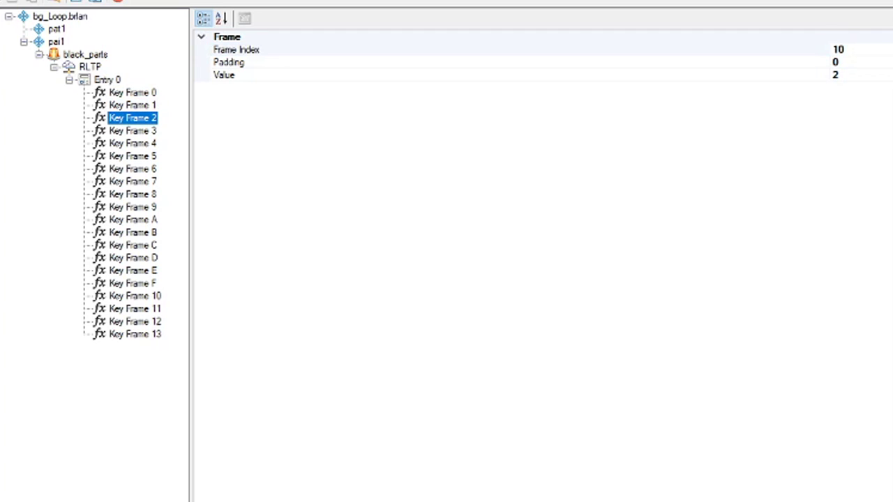
pyautogui.click(842, 50)
pyautogui.doubleClick(839, 50)
pyautogui.write('4')
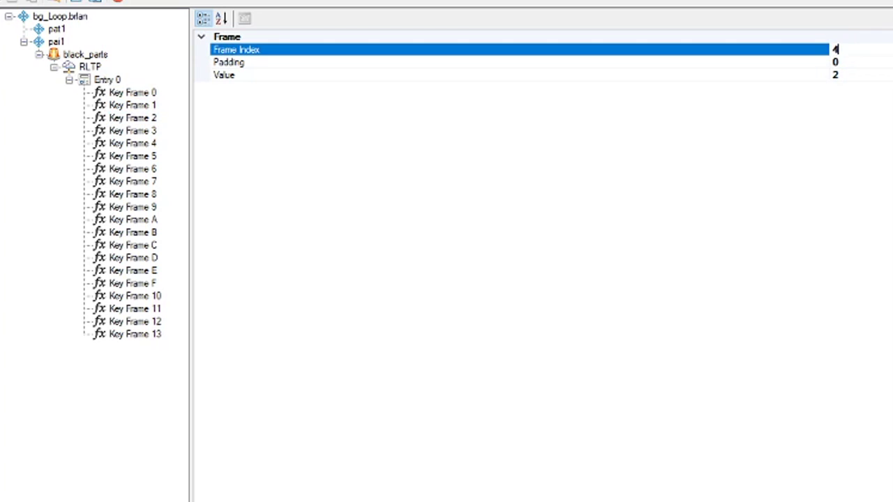
pyautogui.hotkey('shift', 'Tab')
pyautogui.press('Down')
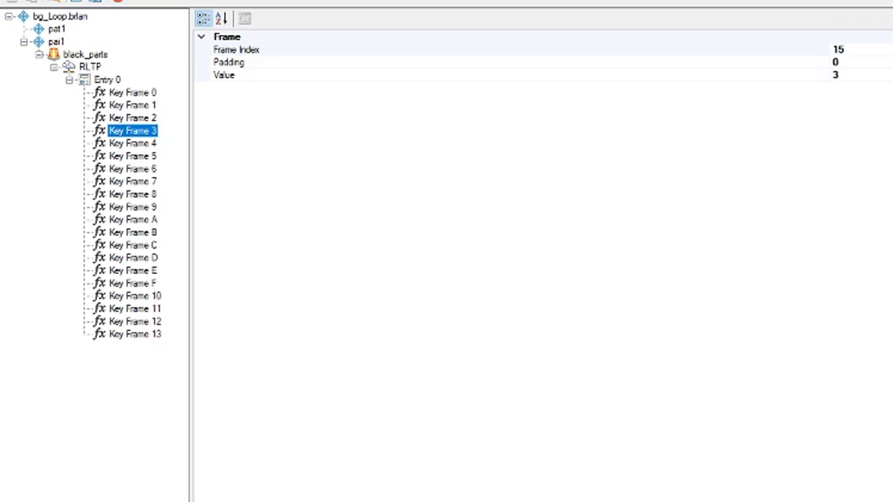
pyautogui.press('Tab')
pyautogui.click(133, 143)
pyautogui.click(843, 50)
pyautogui.click(132, 156)
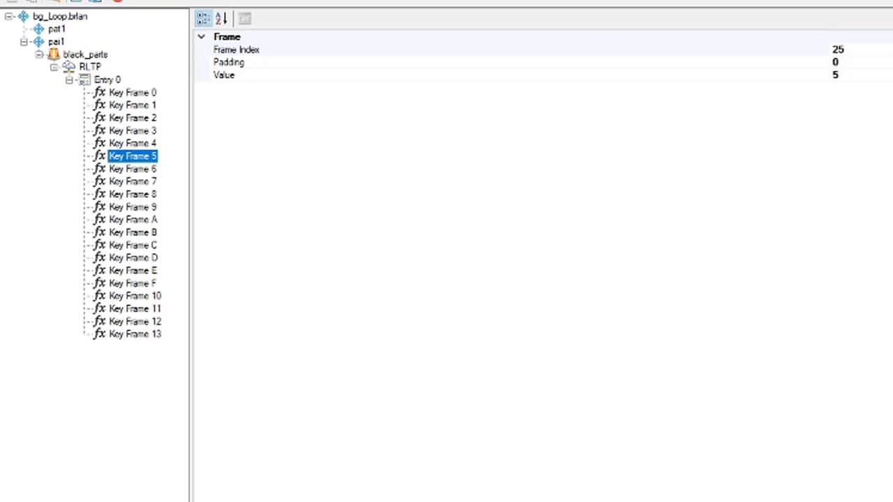
# Step: Set the Frame Index of Key Frames 5, 6 and 7 to twice each key frame's Value
pyautogui.doubleClick(838, 50)
pyautogui.write('1')
pyautogui.click(132, 168)
pyautogui.click(843, 50)
pyautogui.hotkey('shift', 'Tab')
pyautogui.press('Down')
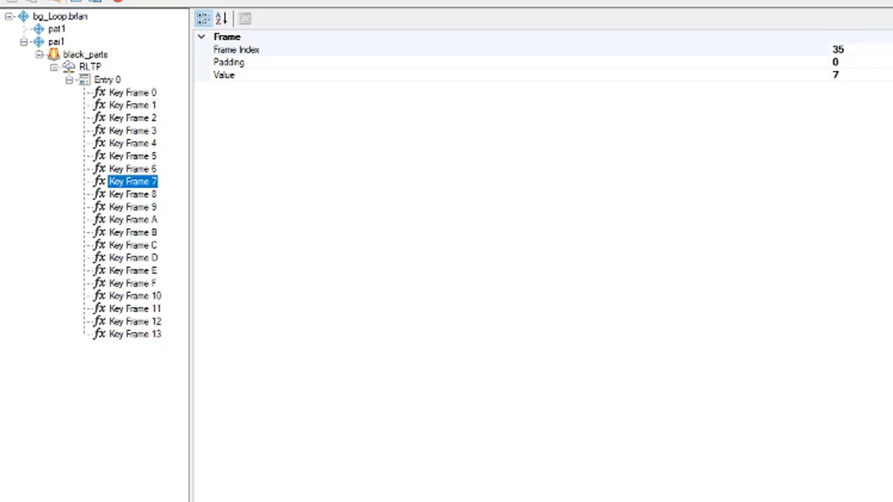
pyautogui.press('Tab')
# Step: Set the Frame Index of Key Frame 8 to 16 and continue the spacing of 2 for Key Frame 9
pyautogui.click(133, 194)
pyautogui.doubleClick(839, 49)
pyautogui.write('16')
pyautogui.click(133, 207)
pyautogui.click(132, 219)
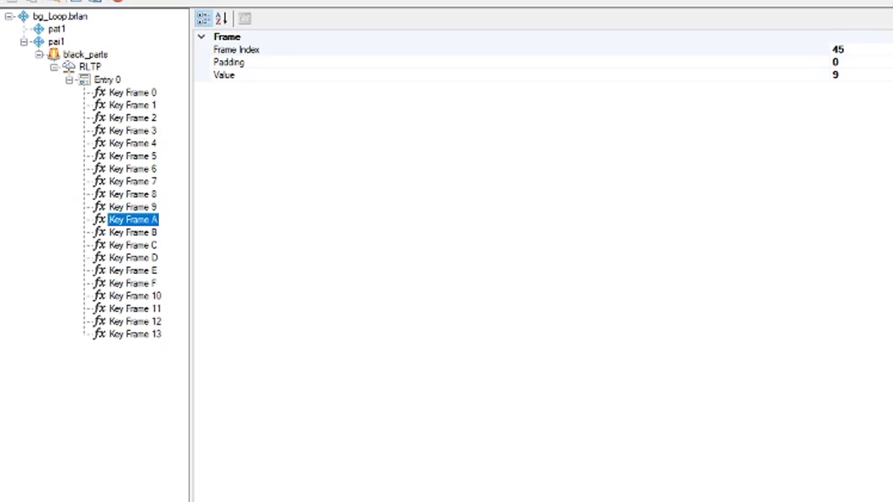
pyautogui.click(132, 207)
pyautogui.doubleClick(838, 49)
pyautogui.click(133, 207)
# Step: Set the Frame Index of Key Frames A and B to twice each key frame's Value
pyautogui.click(133, 219)
pyautogui.doubleClick(839, 49)
pyautogui.click(132, 194)
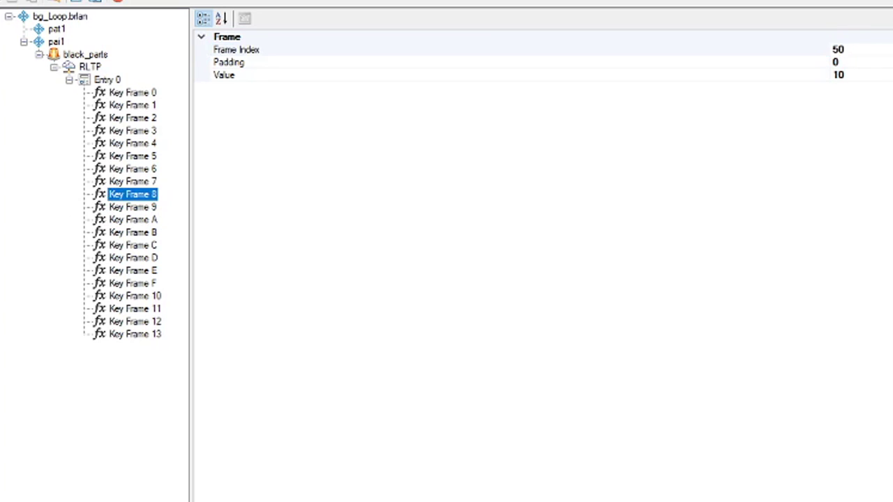
pyautogui.click(133, 206)
pyautogui.click(132, 220)
pyautogui.click(843, 50)
pyautogui.hotkey('shift', 'Tab')
pyautogui.press('Down')
pyautogui.press('Tab')
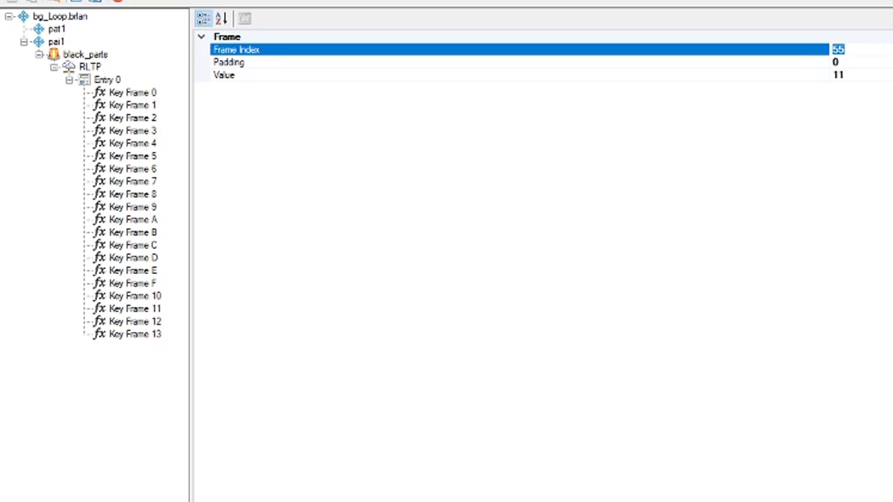
pyautogui.hotkey('shift', 'Tab')
# Step: Set the Frame Index of Key Frame C to 24 and check it against the preceding key frames
pyautogui.press('Down')
pyautogui.press('Tab')
pyautogui.hotkey('shift', 'Tab')
pyautogui.press('Up')
pyautogui.press('Up')
pyautogui.press('Down')
pyautogui.press('Down')
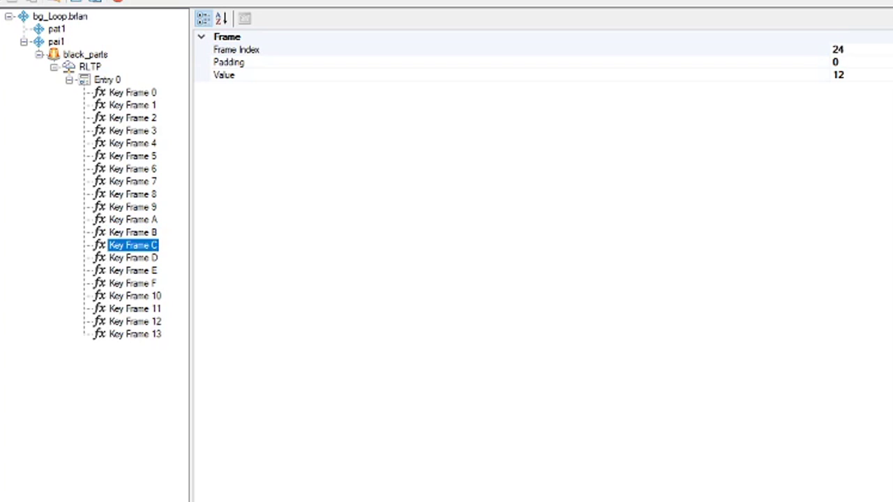
# Step: Set Key Frame D's Frame Index to twice its Value and Key Frame E's Frame Index to 28
pyautogui.press('Down')
pyautogui.press('Tab')
pyautogui.hotkey('shift', 'Tab')
pyautogui.press('Down')
pyautogui.press('Tab')
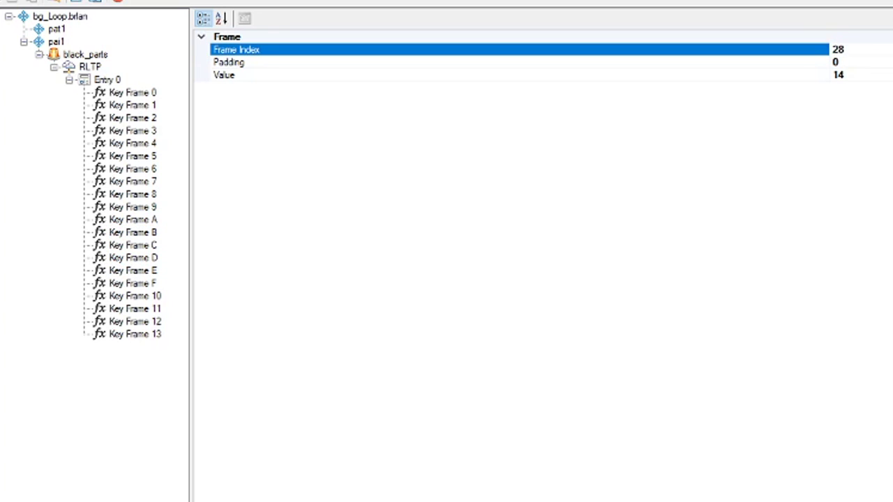
# Step: Set the Frame Index of Key Frames F, 10, 11, 12 and 13 in increments of 2, ending at 38
pyautogui.hotkey('shift', 'Tab')
pyautogui.press('Down')
pyautogui.press('Tab')
pyautogui.hotkey('shift', 'Tab')
pyautogui.press('Down')
pyautogui.press('Tab')
pyautogui.hotkey('shift', 'Tab')
pyautogui.press('Down')
pyautogui.press('Tab')
pyautogui.hotkey('shift', 'Tab')
pyautogui.press('Down')
pyautogui.press('Tab')
pyautogui.hotkey('shift', 'Tab')
pyautogui.press('Down')
pyautogui.press('Tab')
# Step: Review the Frame Index and Value of the key frames in Entry 0 from Key Frame 0 through Key Frame 13
pyautogui.click(132, 92)
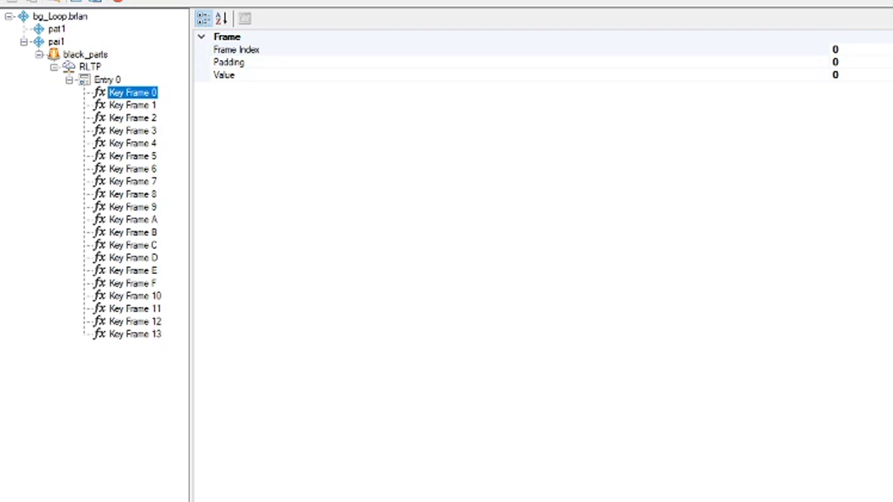
pyautogui.press('Down')
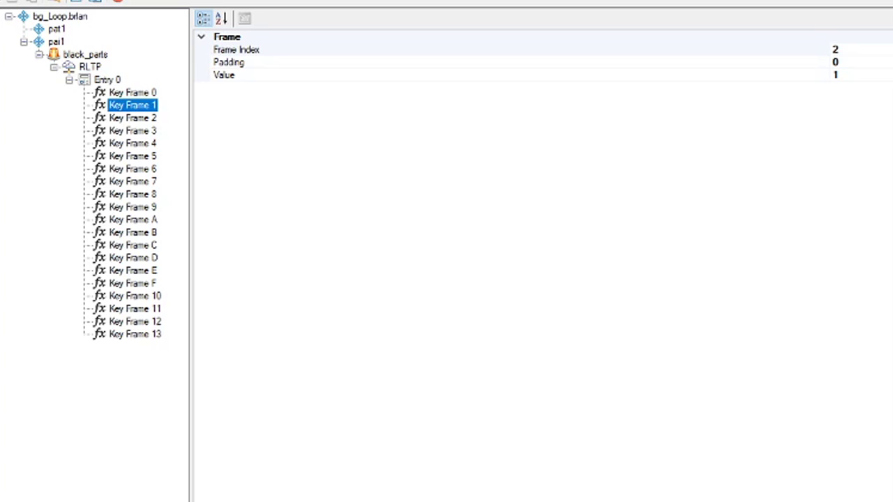
pyautogui.press('Down')
pyautogui.press('Down')
pyautogui.press('Down')
pyautogui.press('Down')
pyautogui.press('Down')
pyautogui.press('Down')
pyautogui.press('Down')
pyautogui.press('Down')
pyautogui.press('Down')
pyautogui.press('Down')
pyautogui.press('Down')
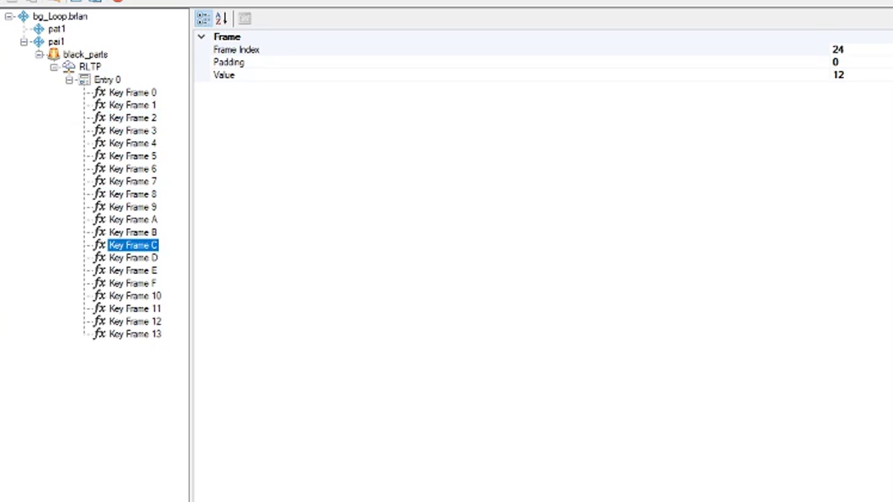
pyautogui.press('End')
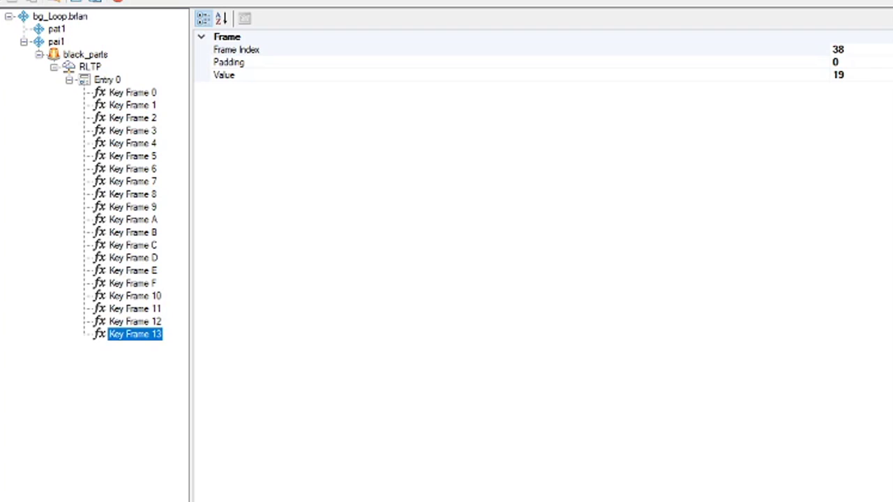
# Step: Add a new key frame to Entry 0 under RLTP
pyautogui.click(90, 66)
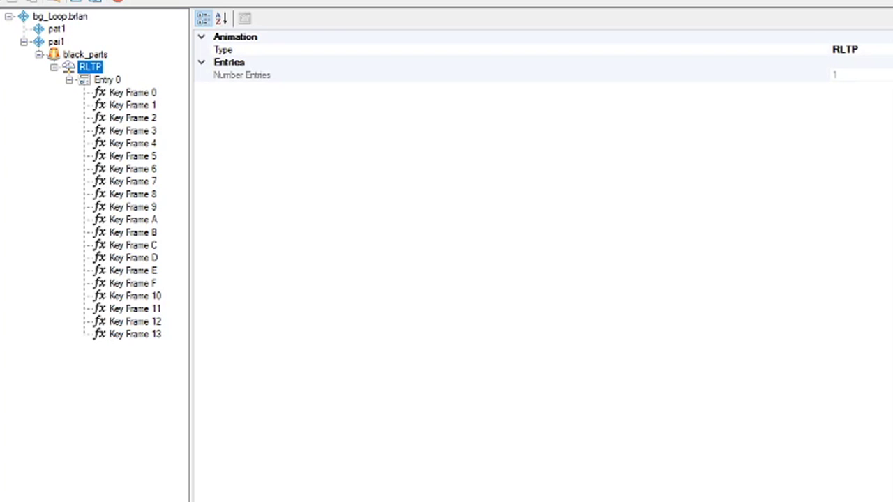
pyautogui.click(107, 79)
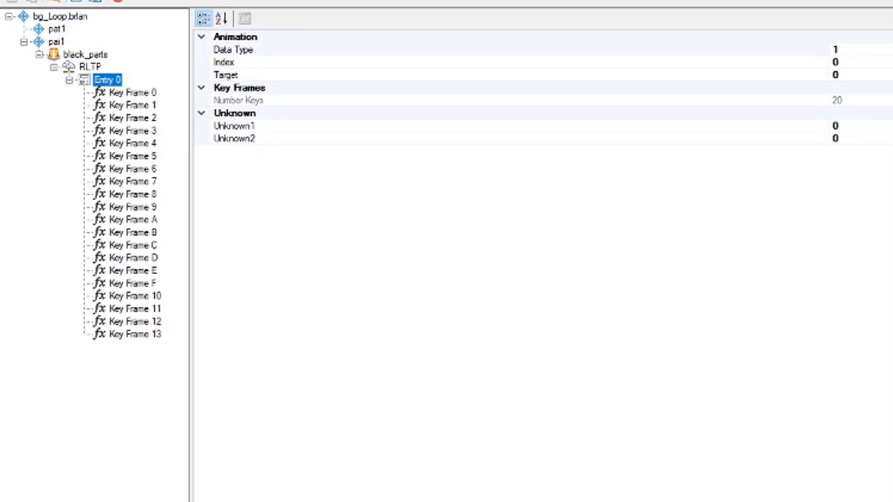
pyautogui.press('BackSpace')
pyautogui.press('BackSpace')
pyautogui.press('BackSpace')
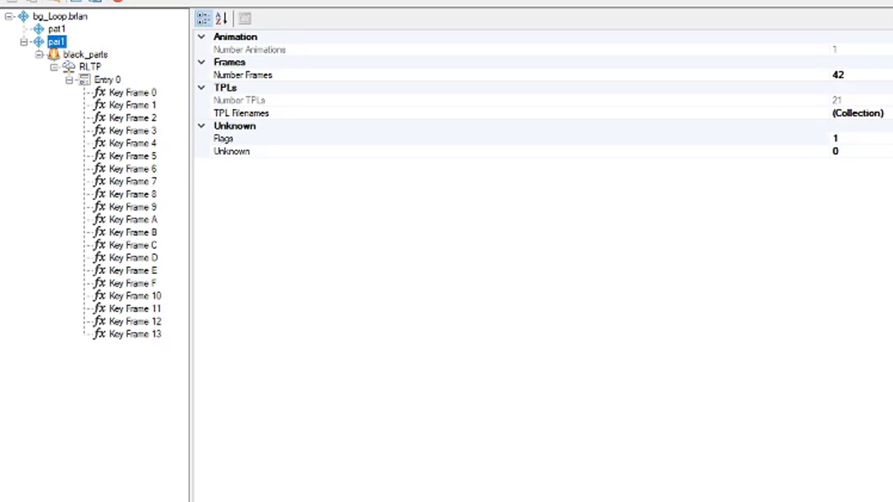
pyautogui.click(107, 79)
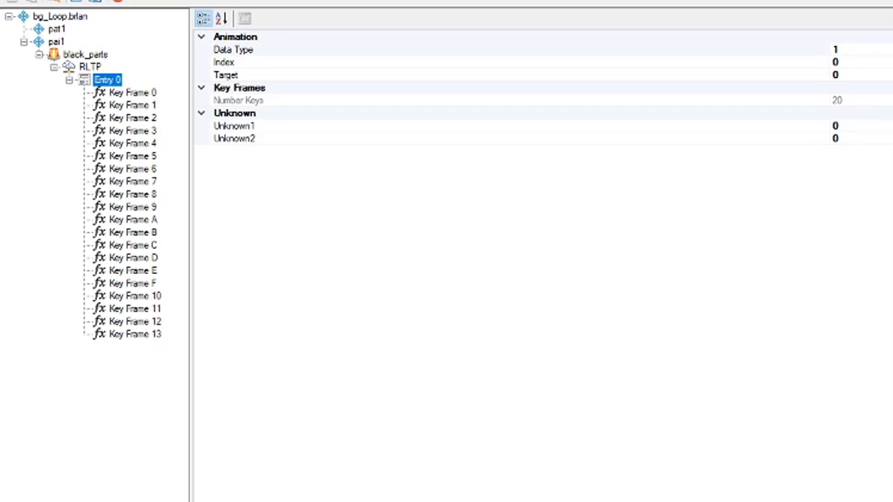
pyautogui.rightClick(104, 80)
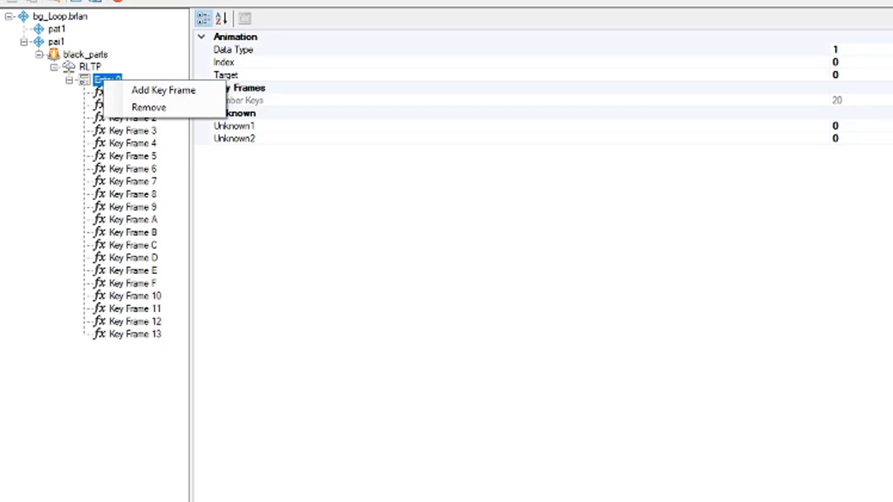
pyautogui.click(164, 90)
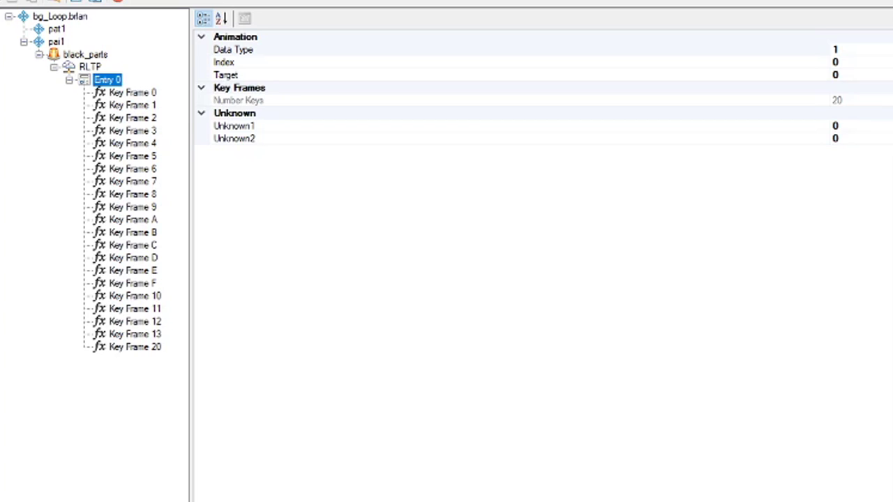
# Step: Set the Value of the newly added last key frame to 20
pyautogui.click(135, 334)
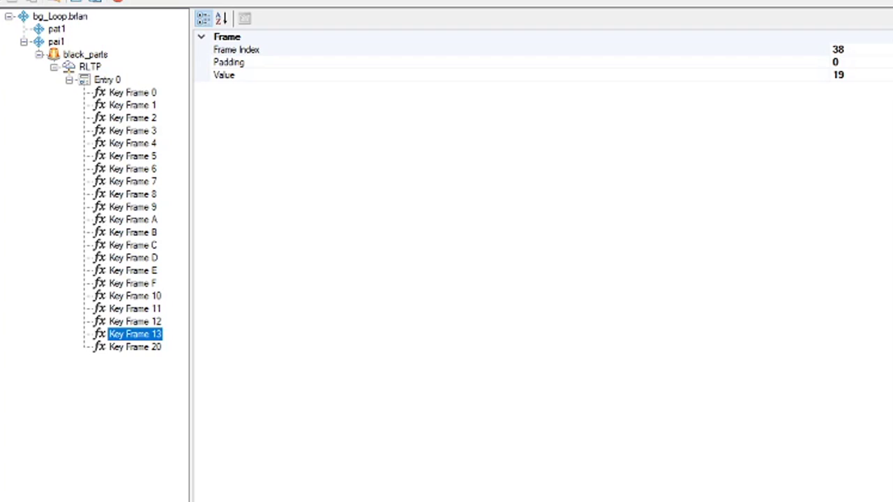
pyautogui.click(135, 346)
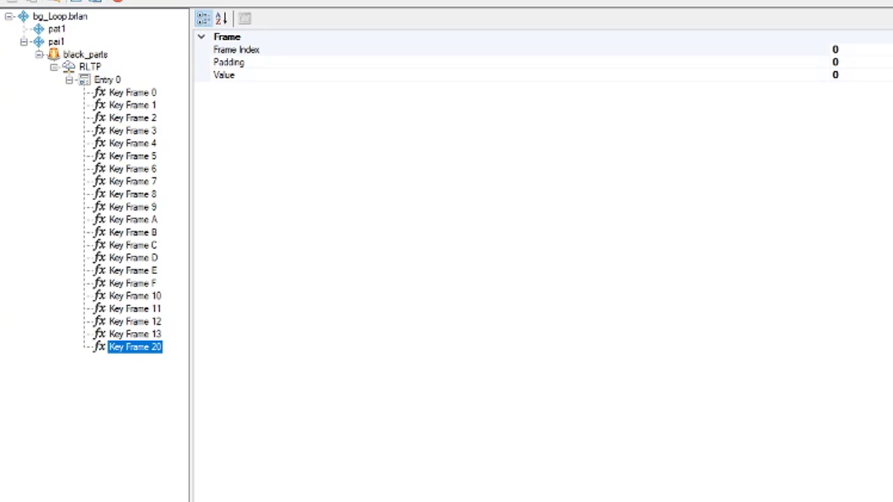
pyautogui.click(836, 74)
pyautogui.write('20')
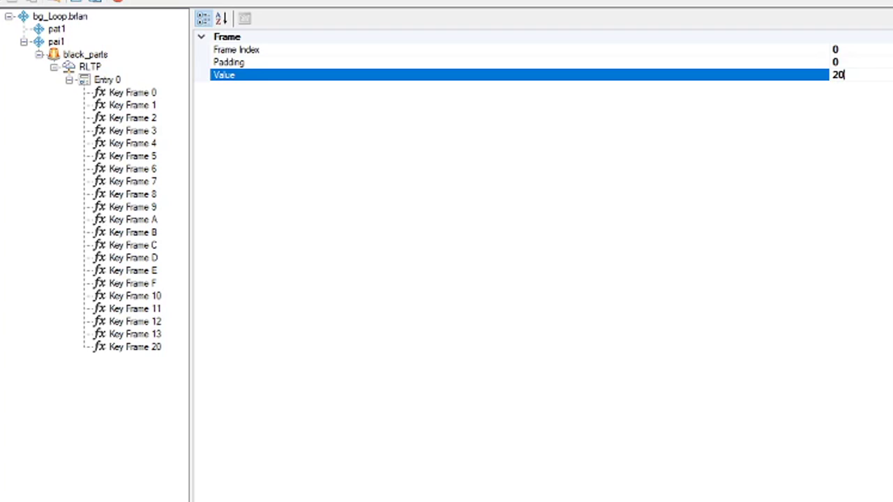
# Step: Set the Frame Index of the newly added last key frame, Key Frame 20, to 40
pyautogui.click(135, 335)
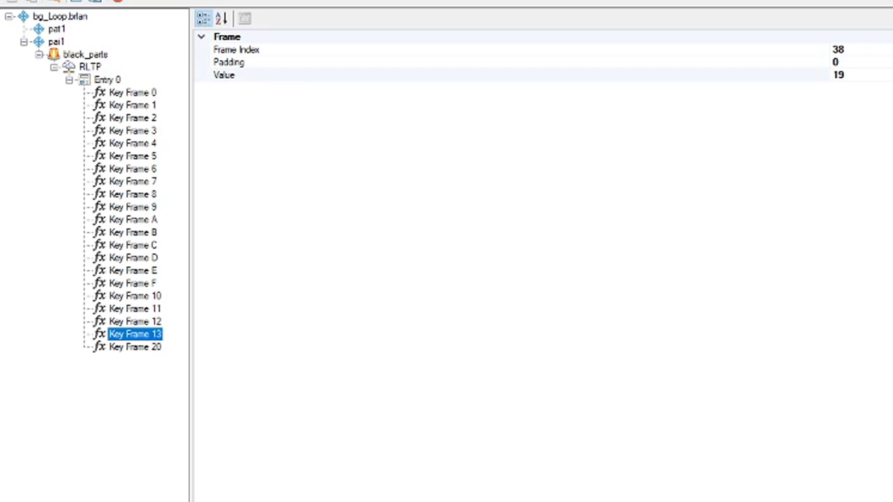
pyautogui.click(135, 347)
pyautogui.doubleClick(835, 49)
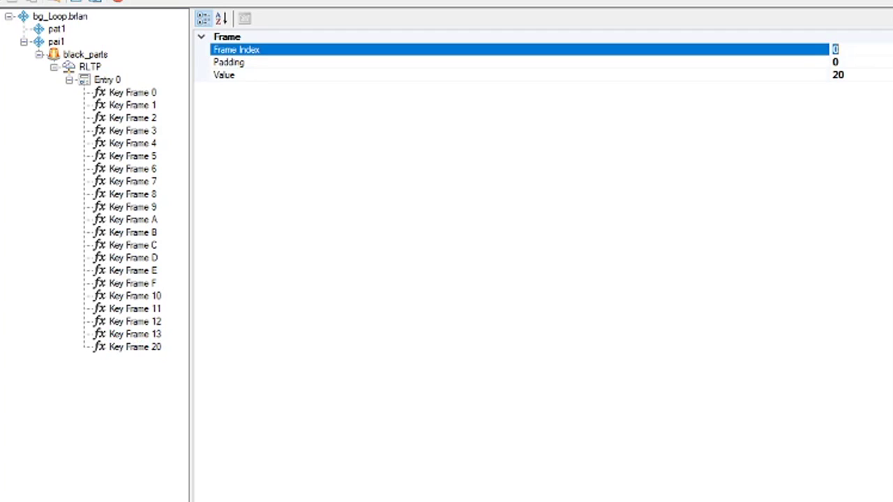
pyautogui.write('40')
pyautogui.click(135, 335)
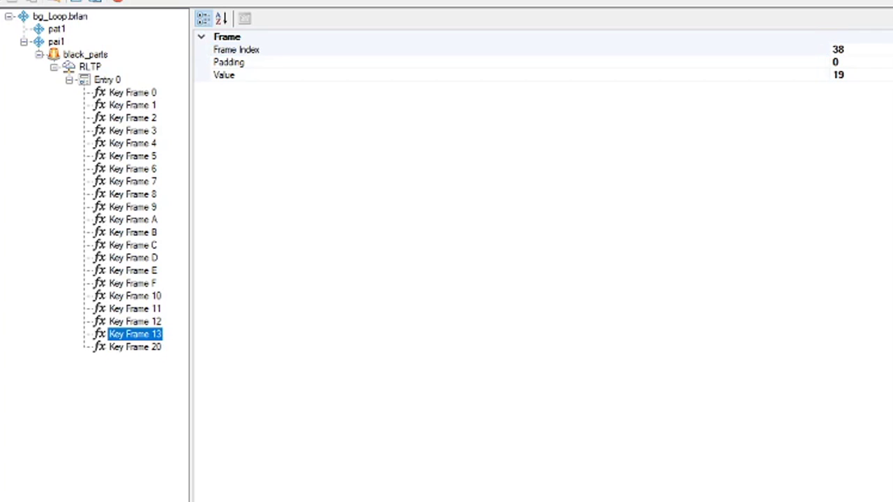
pyautogui.click(133, 92)
pyautogui.click(135, 346)
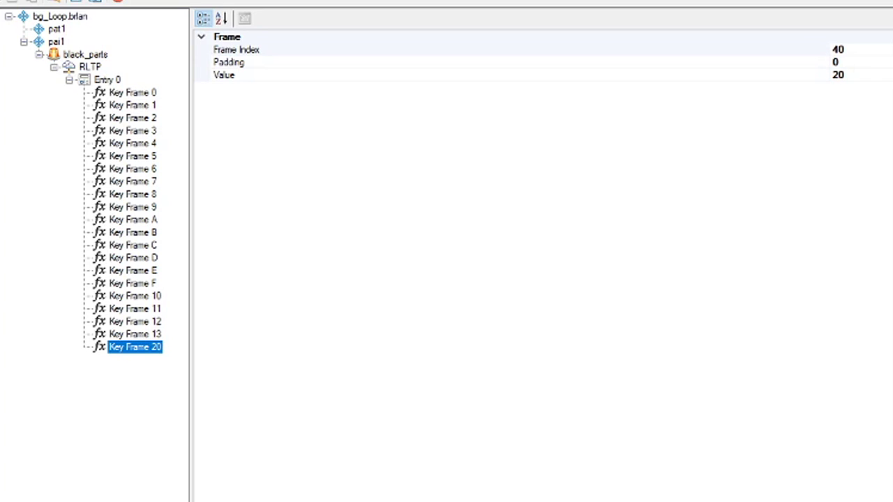
# Step: Check the pai1 frame and TPL settings and save bg_Loop.brlan
pyautogui.click(107, 79)
pyautogui.click(57, 41)
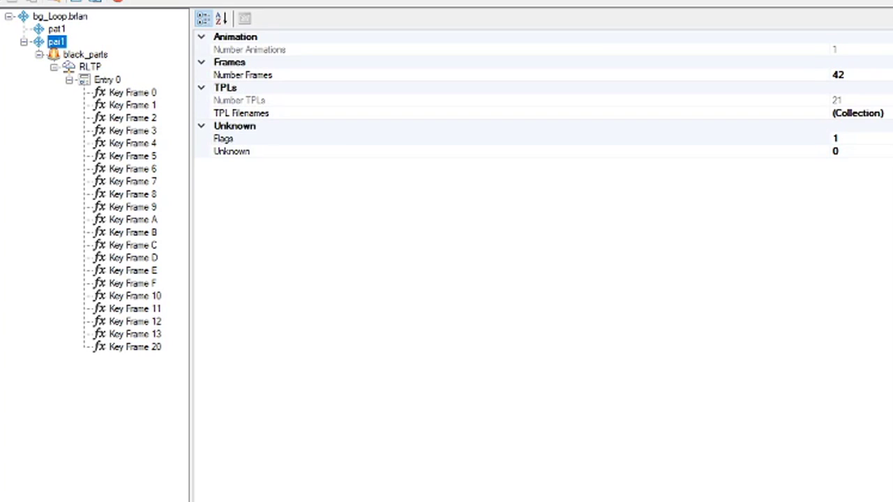
pyautogui.hotkey('alt', 'f')
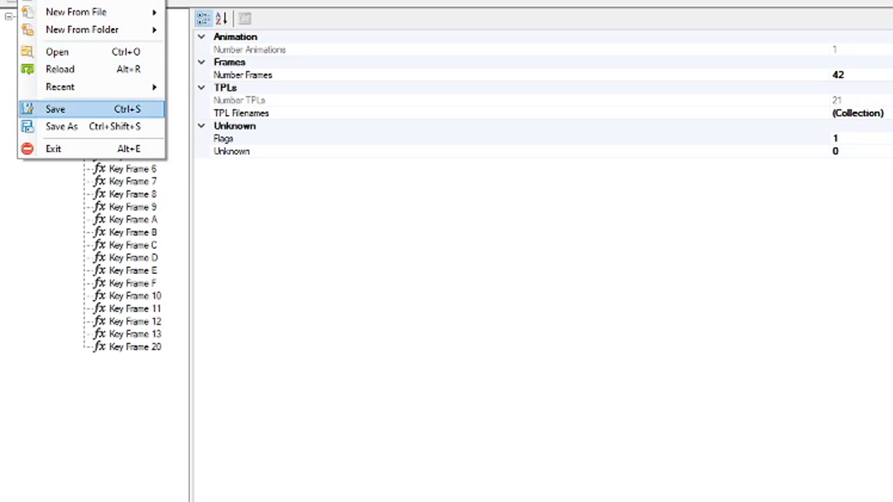
pyautogui.click(56, 109)
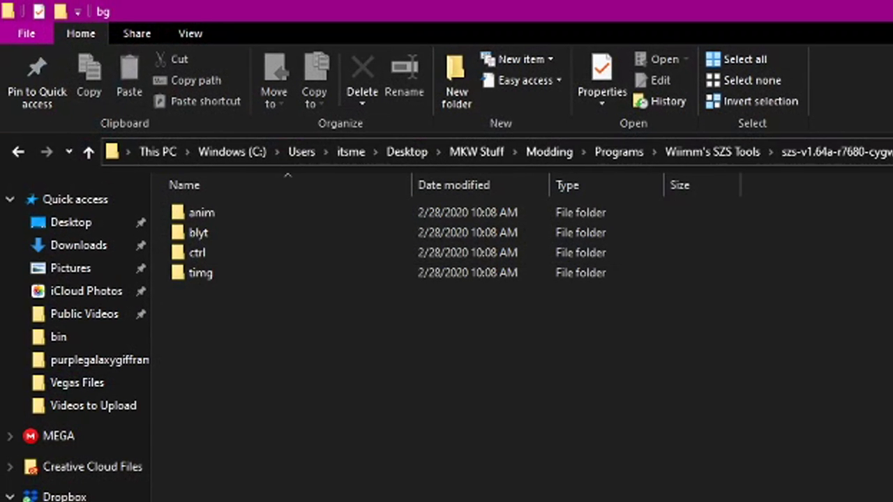
# Step: In File Explorer, open the timg folder inside bg and duplicate the pat20 TPL file
pyautogui.click(201, 273)
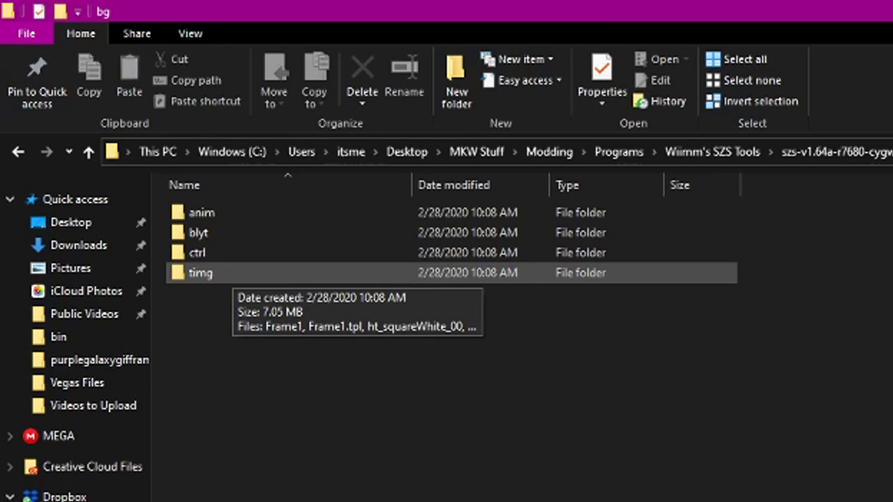
pyautogui.doubleClick(200, 273)
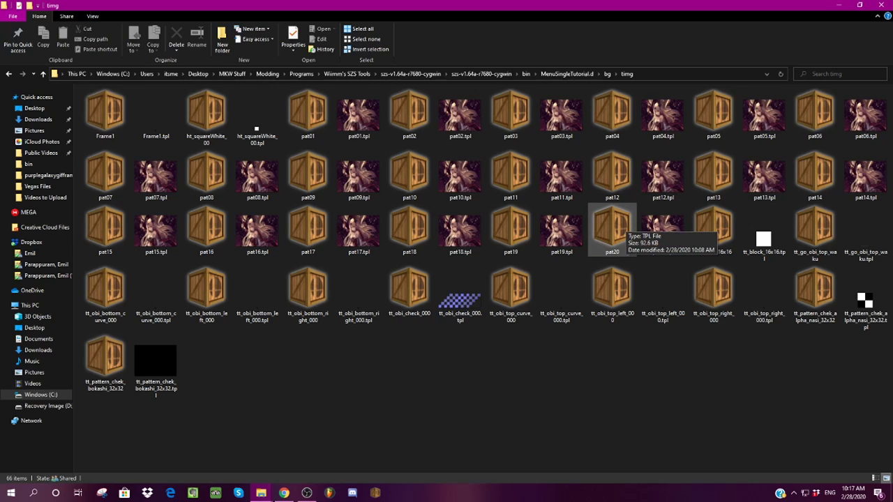
pyautogui.click(621, 222)
pyautogui.hotkey('ctrl', 'c')
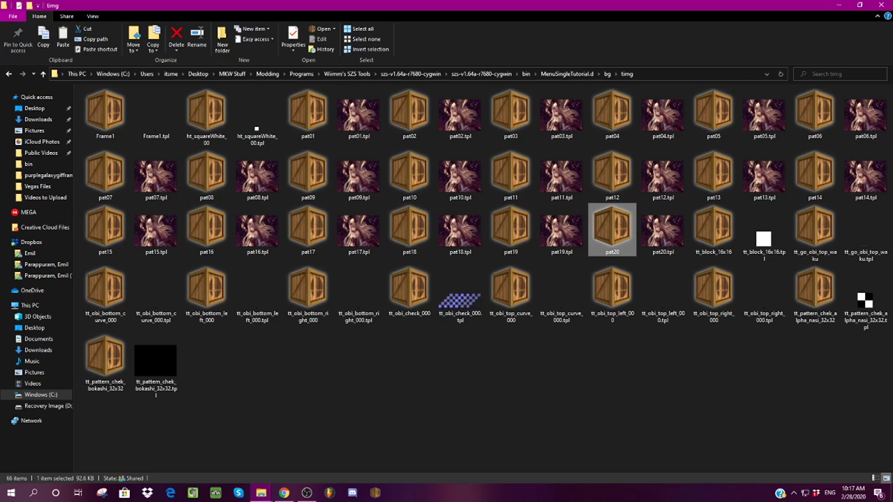
pyautogui.hotkey('ctrl', 'v')
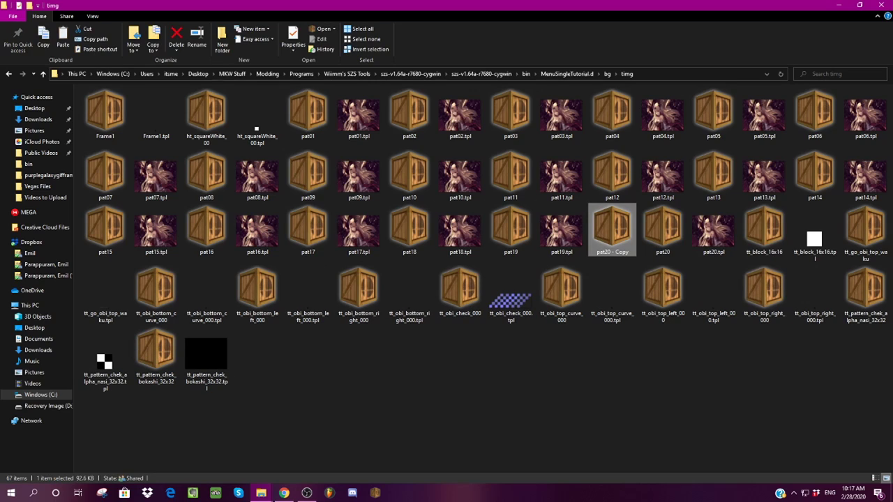
# Step: Rename the copied pat20 file as pat21
pyautogui.rightClick(618, 205)
pyautogui.click(649, 463)
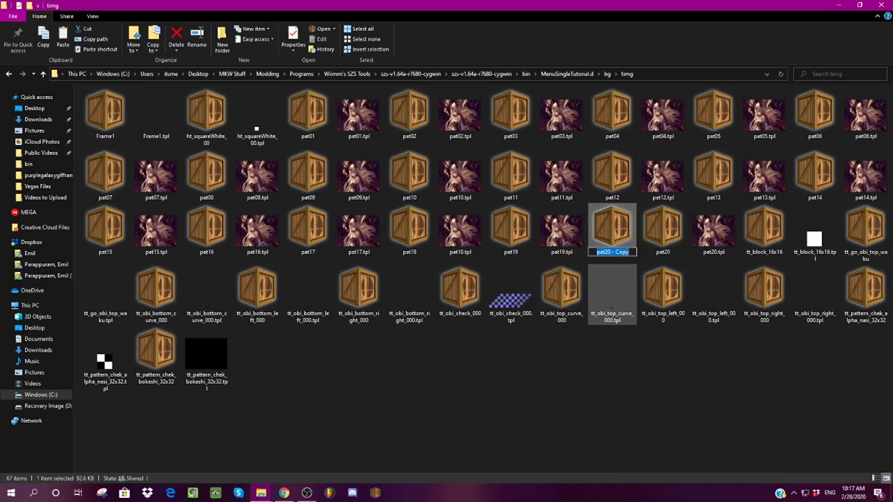
pyautogui.click(628, 252)
pyautogui.press('BackSpace')
pyautogui.press('BackSpace')
pyautogui.press('BackSpace')
pyautogui.press('BackSpace')
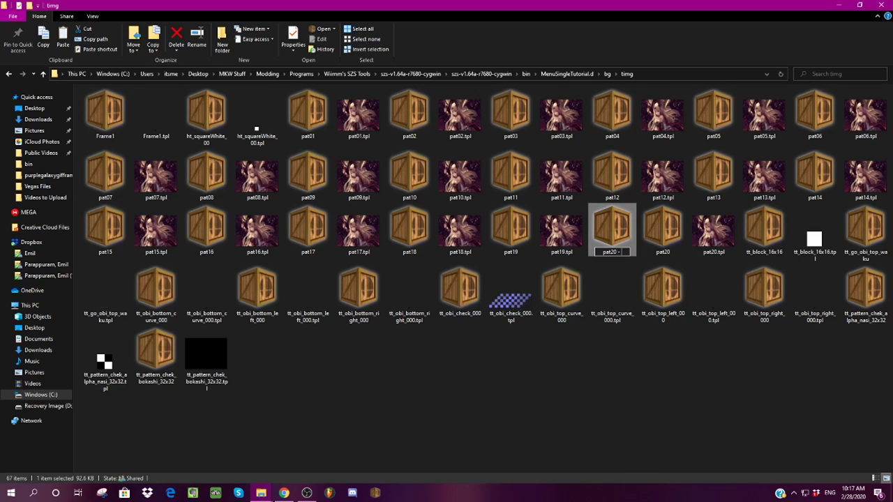
pyautogui.write('1')
pyautogui.press('Return')
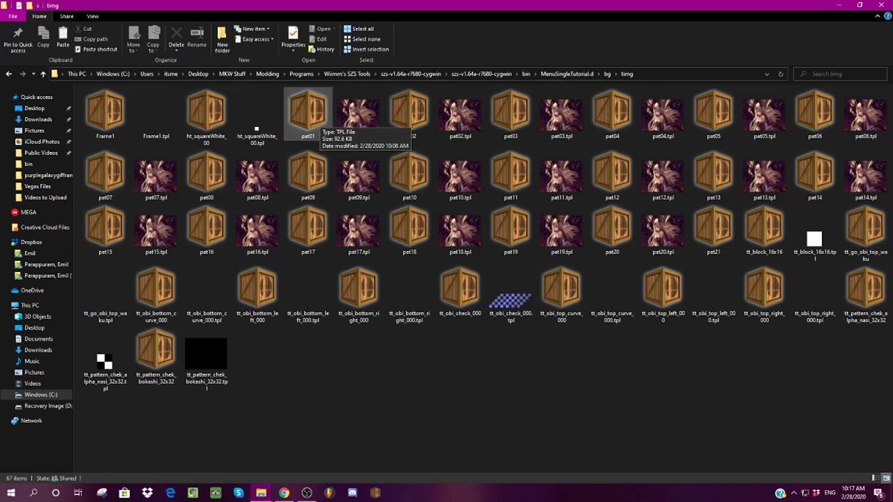
pyautogui.click(308, 114)
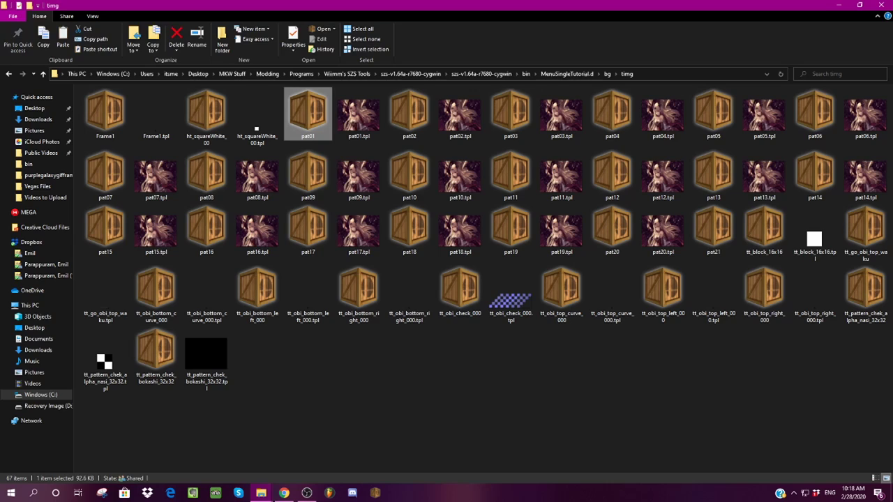
pyautogui.press('Return')
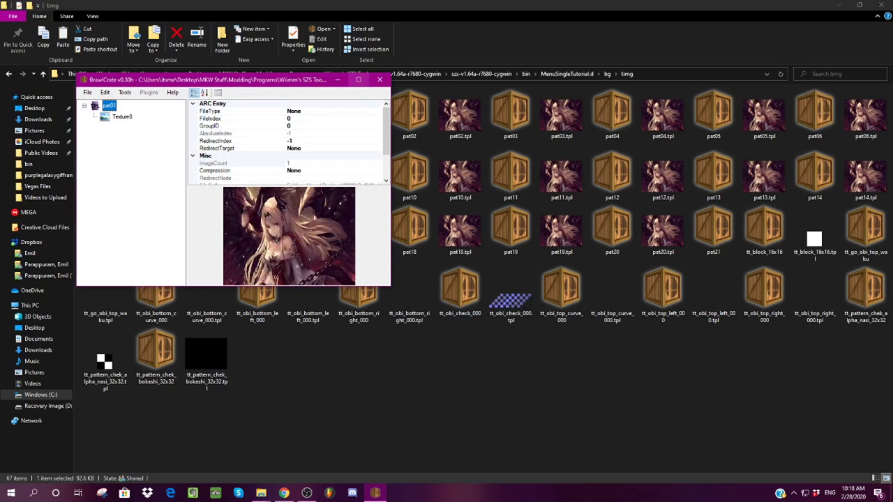
pyautogui.click(358, 79)
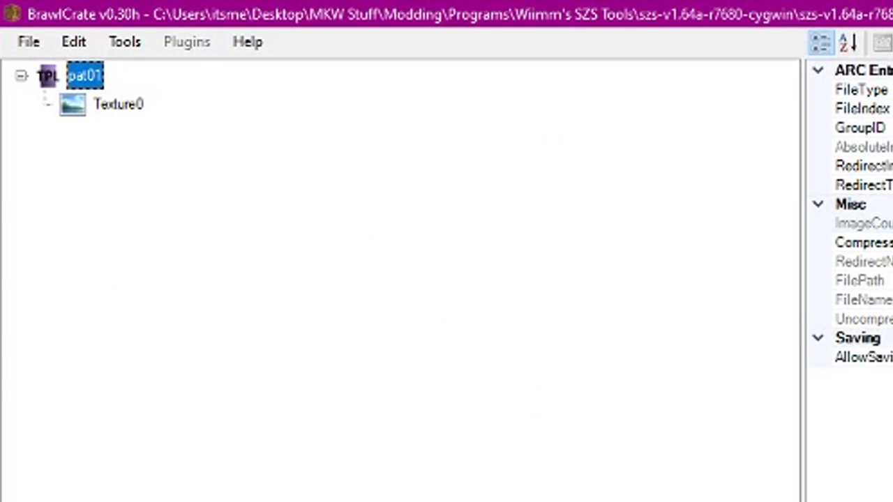
pyautogui.click(46, 41)
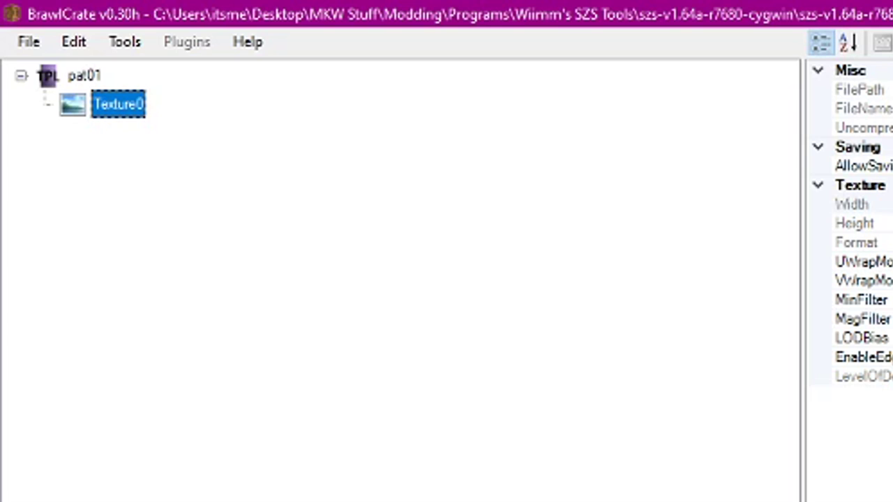
pyautogui.rightClick(119, 105)
pyautogui.click(168, 203)
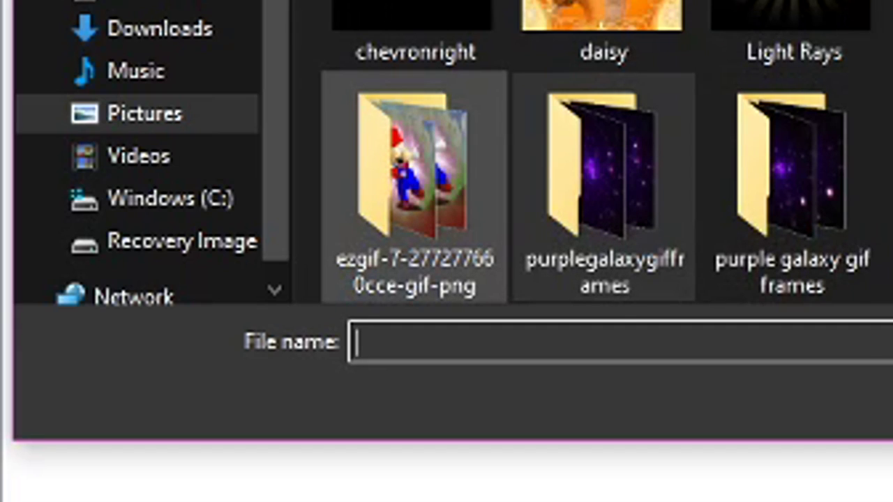
pyautogui.click(411, 209)
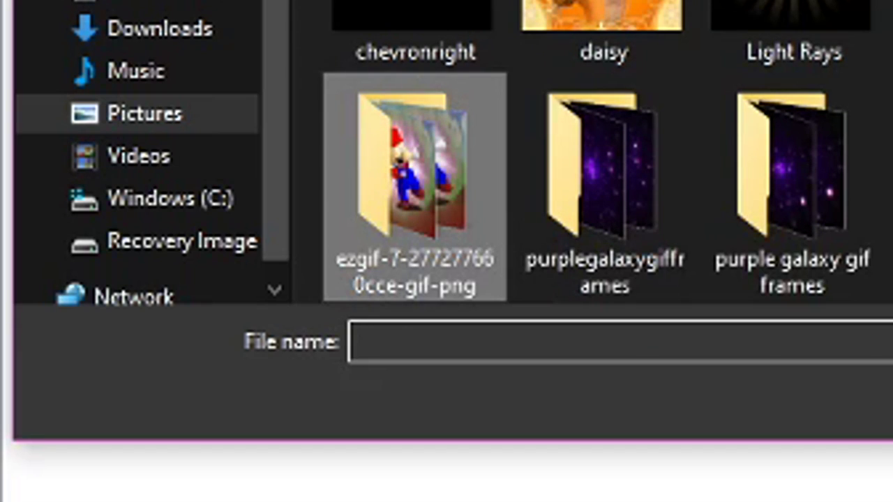
pyautogui.doubleClick(412, 209)
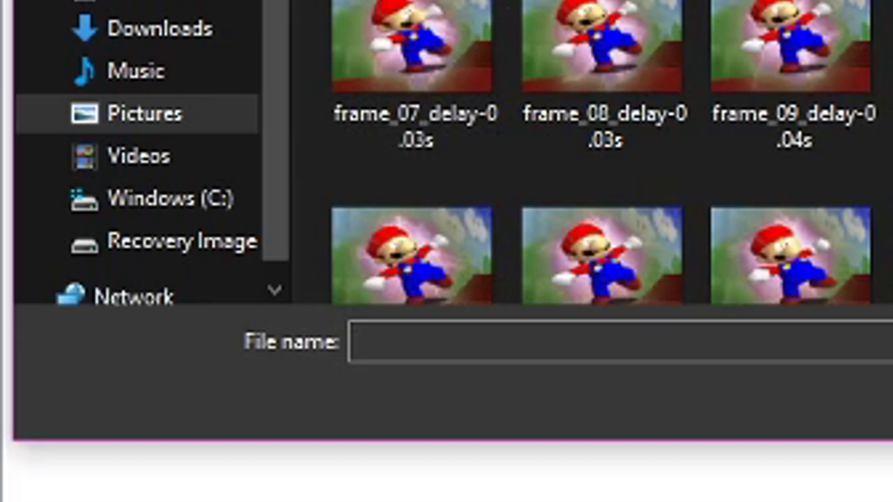
pyautogui.press('Down')
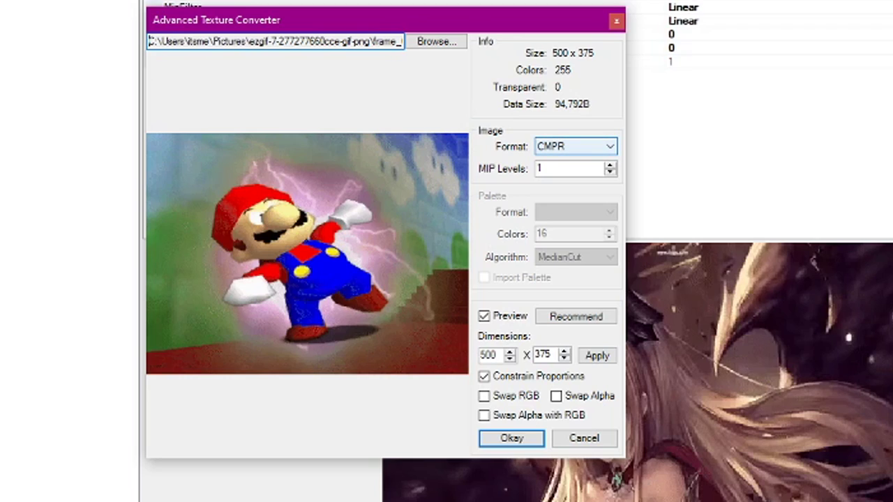
# Step: Preview the imported Mario frame in the IA8, RGB565, RGBA8 and RGB5A3 image formats
pyautogui.click(575, 146)
pyautogui.click(575, 194)
pyautogui.click(574, 146)
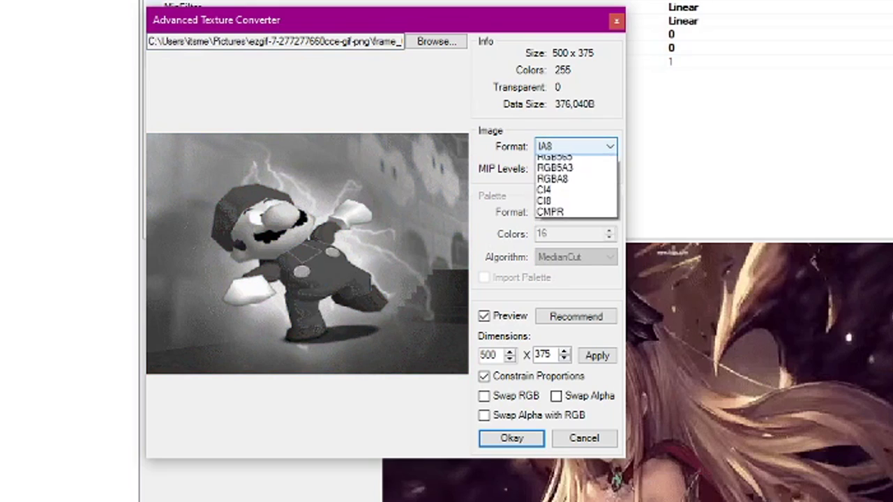
pyautogui.click(555, 206)
pyautogui.click(575, 146)
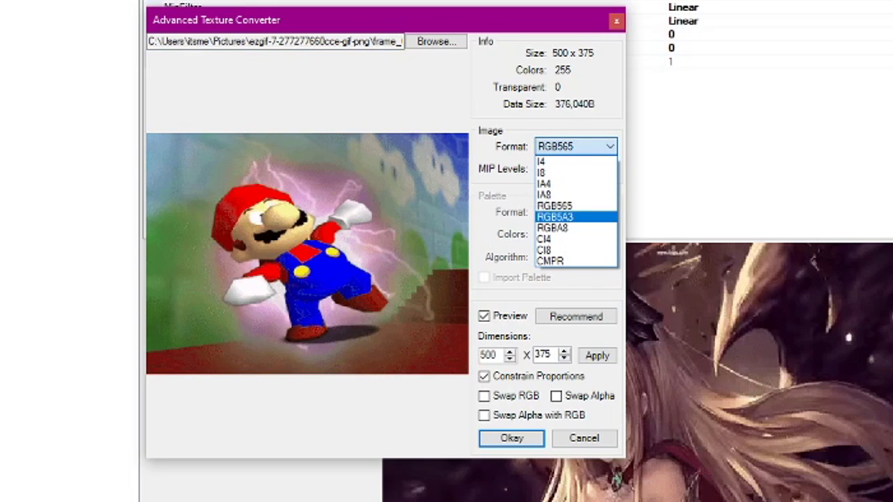
pyautogui.click(555, 228)
pyautogui.click(576, 146)
pyautogui.click(555, 217)
# Step: Convert the Mario frame using the CMPR image format and close pat01
pyautogui.click(576, 146)
pyautogui.click(550, 261)
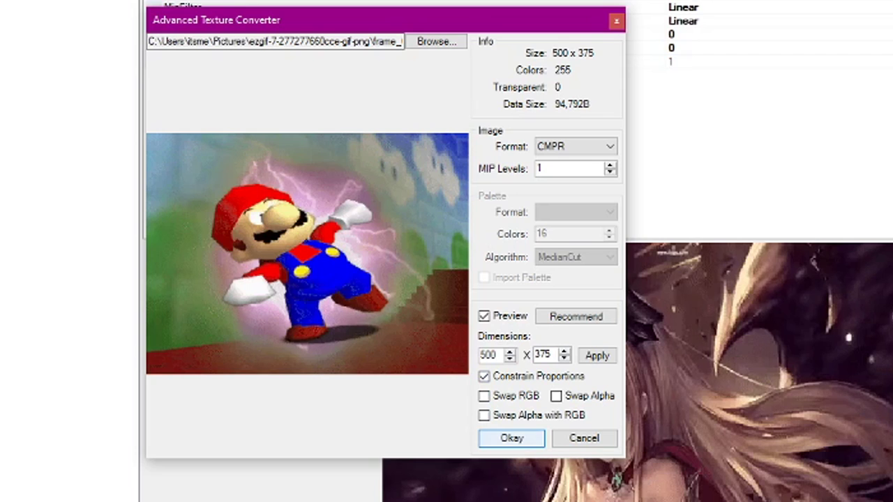
pyautogui.click(511, 439)
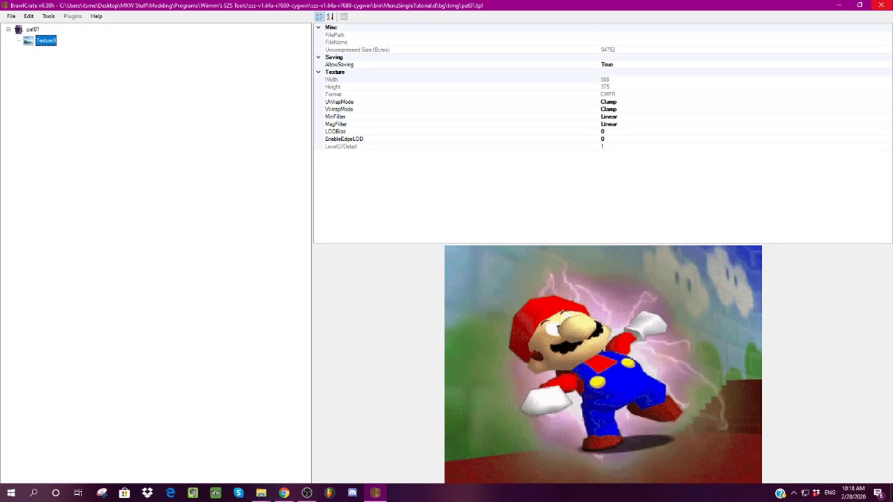
pyautogui.click(881, 6)
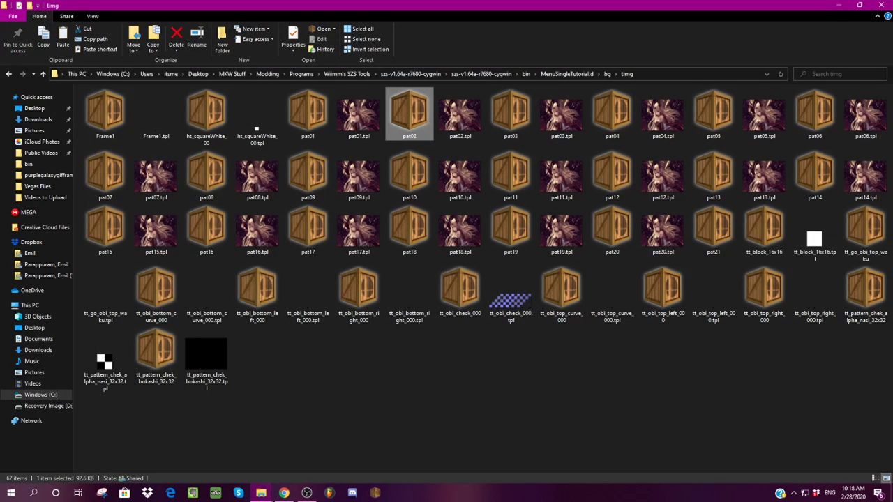
# Step: Open pat02, replace its Texture0 with the next Mario GIF frame, then save and close the file
pyautogui.press('Return')
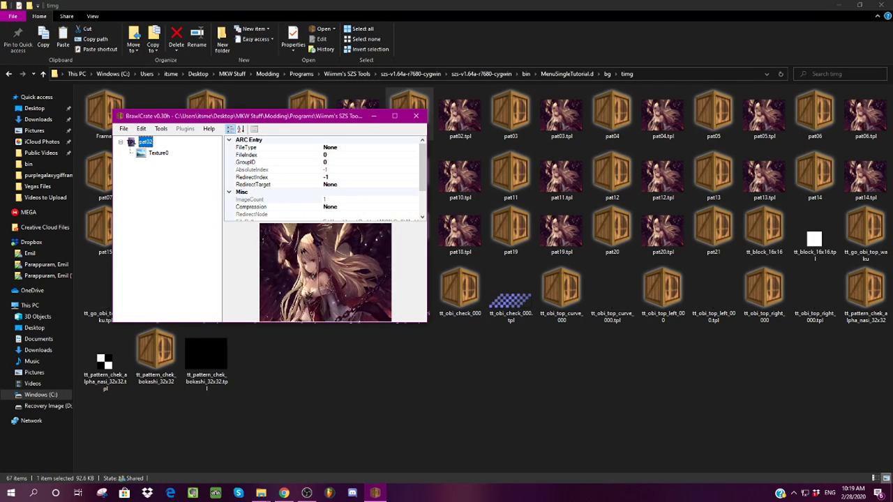
pyautogui.click(157, 152)
pyautogui.rightClick(159, 153)
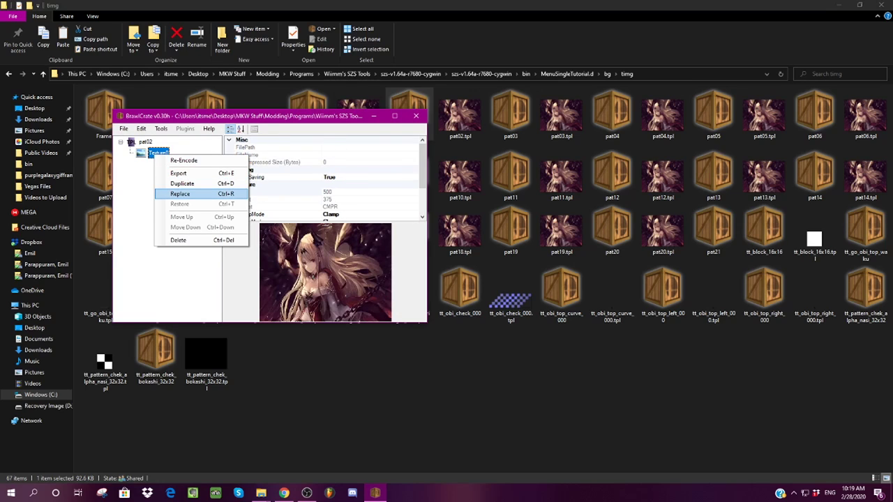
pyautogui.click(180, 193)
pyautogui.doubleClick(246, 205)
pyautogui.click(339, 328)
pyautogui.hotkey('ctrl', 's')
pyautogui.click(416, 116)
# Step: Replace Texture0 in pat03 with frame_02_delay-0.03s in CMPR format, then save and close the file
pyautogui.press('Right')
pyautogui.press('Right')
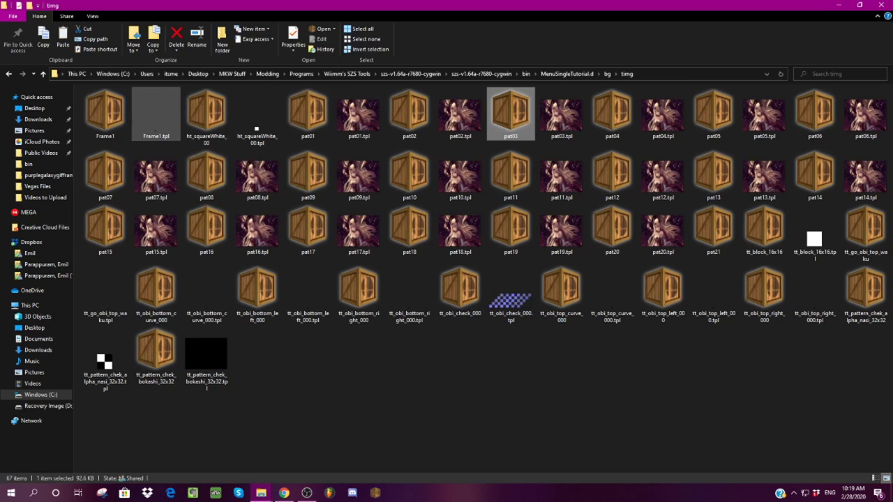
pyautogui.press('Return')
pyautogui.click(82, 79)
pyautogui.hotkey('ctrl', 'r')
pyautogui.click(249, 131)
pyautogui.click(408, 286)
pyautogui.click(265, 255)
pyautogui.hotkey('ctrl', 's')
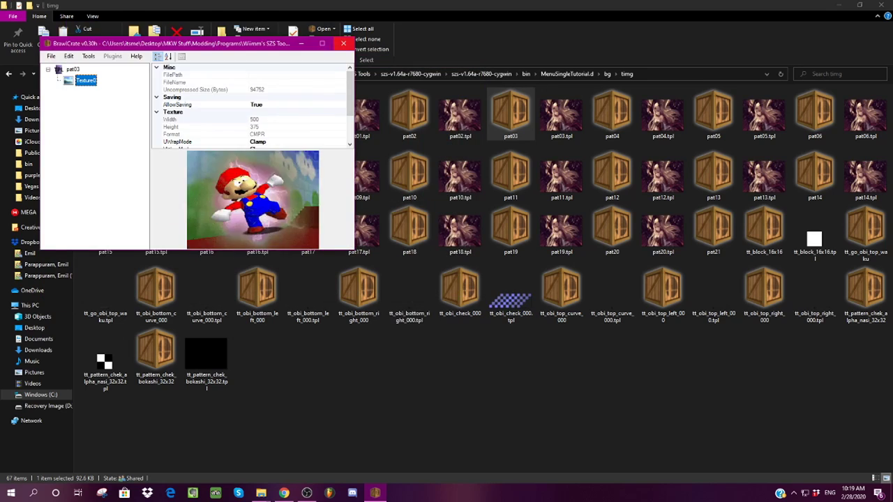
pyautogui.click(343, 44)
# Step: Replace Texture0 in pat04 with frame_03_delay-0.04s in CMPR format, then save and close the file
pyautogui.press('Right')
pyautogui.press('Right')
pyautogui.press('Return')
pyautogui.rightClick(120, 117)
pyautogui.click(168, 157)
pyautogui.click(335, 173)
pyautogui.click(443, 322)
pyautogui.click(302, 292)
pyautogui.hotkey('ctrl', 's')
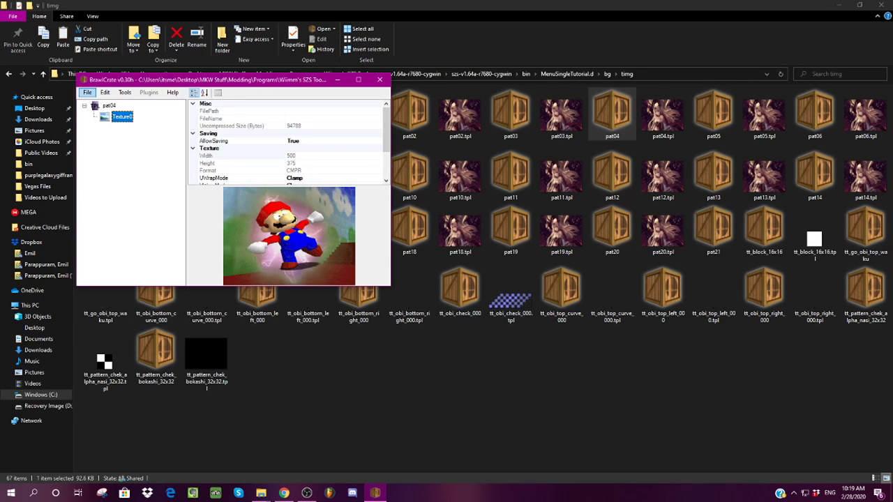
pyautogui.click(380, 80)
# Step: Replace Texture0 in pat05 with the next Mario frame in CMPR format, then save and close the file
pyautogui.press('Right')
pyautogui.press('Right')
pyautogui.press('Return')
pyautogui.press('Right')
pyautogui.hotkey('ctrl', 'r')
pyautogui.press('Return')
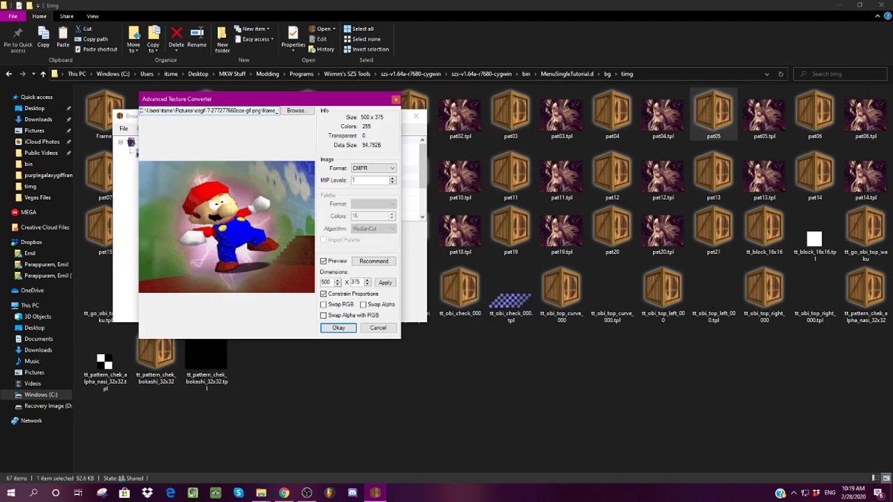
pyautogui.press('Return')
pyautogui.hotkey('ctrl', 's')
pyautogui.hotkey('alt', 'F4')
# Step: Replace Texture0 in pat06 with frame_05_delay-0.03s, then save and close the file
pyautogui.press('Right')
pyautogui.press('Return')
pyautogui.press('Right')
pyautogui.hotkey('ctrl', 'r')
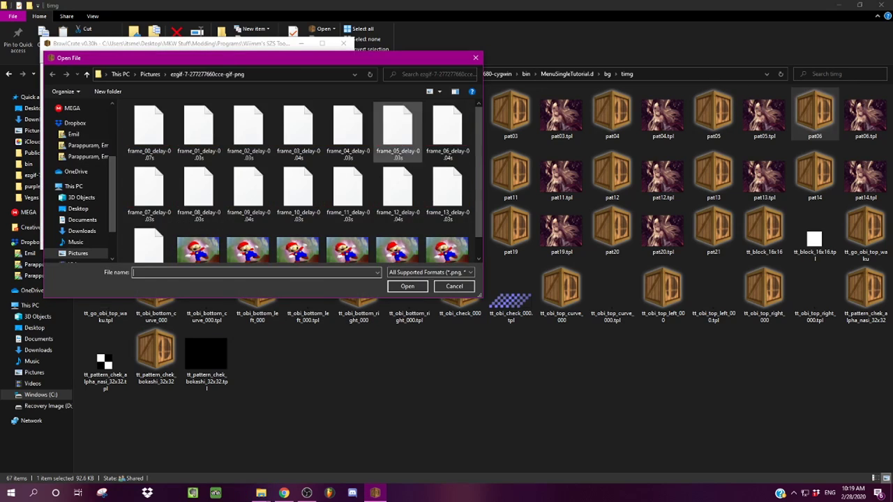
pyautogui.press('Return')
pyautogui.press('Return')
pyautogui.hotkey('ctrl', 's')
pyautogui.hotkey('alt', 'F4')
# Step: Replace Texture0 in pat07 with frame_06_delay-0.04s, then save and close the file
pyautogui.press('Right')
pyautogui.press('Return')
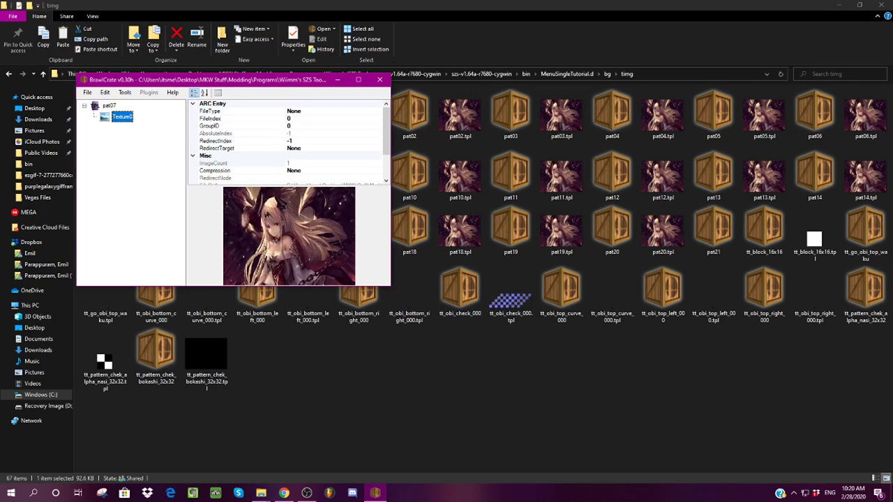
pyautogui.press('Right')
pyautogui.hotkey('ctrl', 'r')
pyautogui.press('Return')
pyautogui.press('Return')
pyautogui.hotkey('ctrl', 's')
pyautogui.hotkey('alt', 'F4')
# Step: Replace Texture0 in pat08 with frame_07_delay-0.03s, then save and close the file
pyautogui.press('Right')
pyautogui.press('Return')
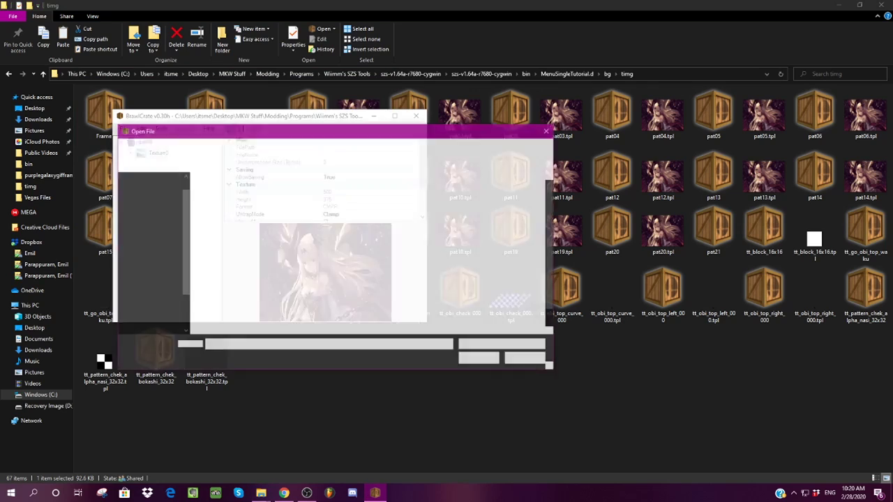
pyautogui.press('Right')
pyautogui.hotkey('ctrl', 'r')
pyautogui.press('Return')
pyautogui.press('Return')
pyautogui.hotkey('ctrl', 's')
pyautogui.hotkey('alt', 'F4')
# Step: Replace Texture0 in pat09 with frame_08_delay-0.03s, then save and close the file
pyautogui.press('Right')
pyautogui.press('Return')
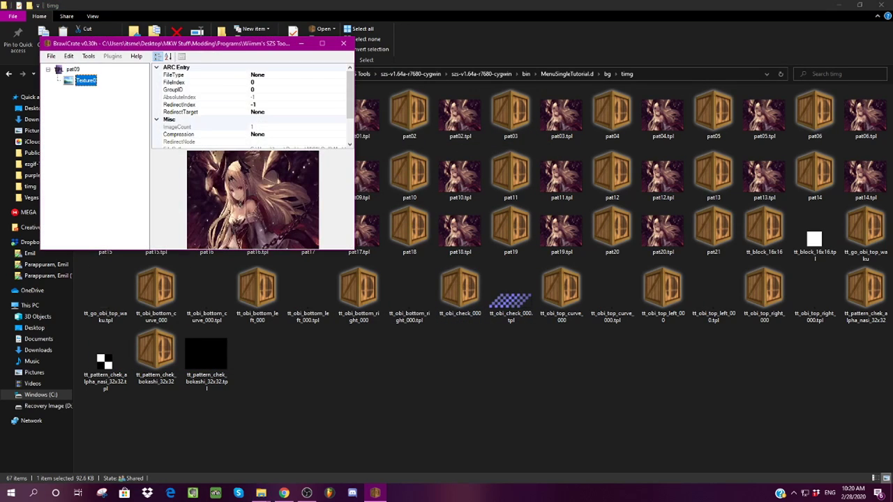
pyautogui.press('Right')
pyautogui.hotkey('ctrl', 'r')
pyautogui.press('Return')
pyautogui.press('Return')
pyautogui.hotkey('ctrl', 's')
pyautogui.hotkey('alt', 'F4')
# Step: Replace Texture0 in pat10 with frame_09_delay-0.04s, then save and close the file
pyautogui.press('Right')
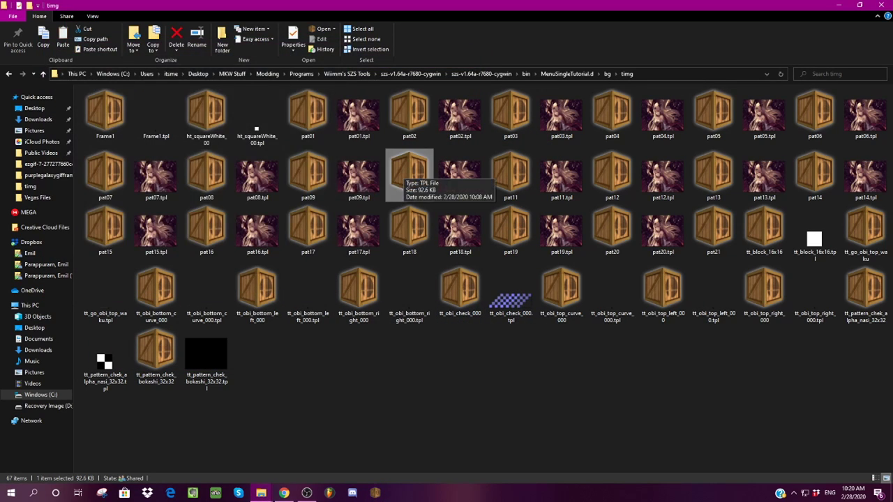
pyautogui.press('Return')
pyautogui.press('Right')
pyautogui.hotkey('ctrl', 'r')
pyautogui.press('Return')
pyautogui.press('Return')
pyautogui.hotkey('ctrl', 'r')
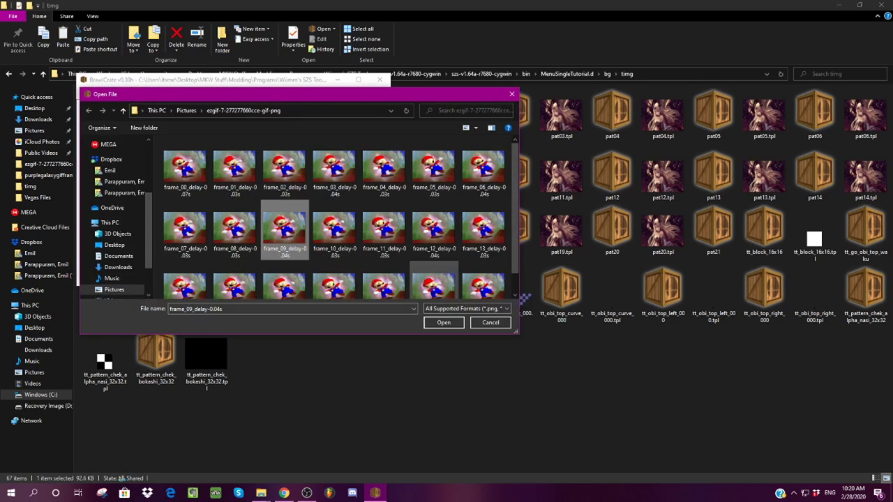
pyautogui.press('Return')
pyautogui.press('Return')
pyautogui.hotkey('ctrl', 's')
pyautogui.hotkey('alt', 'F4')
# Step: Replace Texture0 in pat11 with frame_10_delay-0.03s, then save and close the file
pyautogui.click(511, 174)
pyautogui.press('Return')
pyautogui.press('Right')
pyautogui.hotkey('ctrl', 'r')
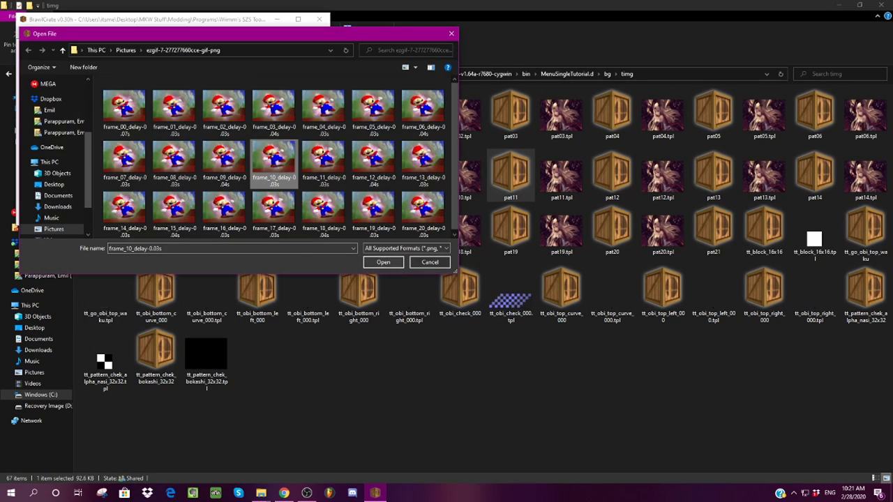
pyautogui.press('Return')
pyautogui.press('Return')
pyautogui.hotkey('ctrl', 's')
pyautogui.hotkey('alt', 'F4')
# Step: Replace Texture0 in pat12 with frame_11_delay-0.03s in CMPR format, then save and close the file
pyautogui.press('Right')
pyautogui.press('Return')
pyautogui.press('Right')
pyautogui.hotkey('ctrl', 'r')
pyautogui.press('Return')
pyautogui.press('Return')
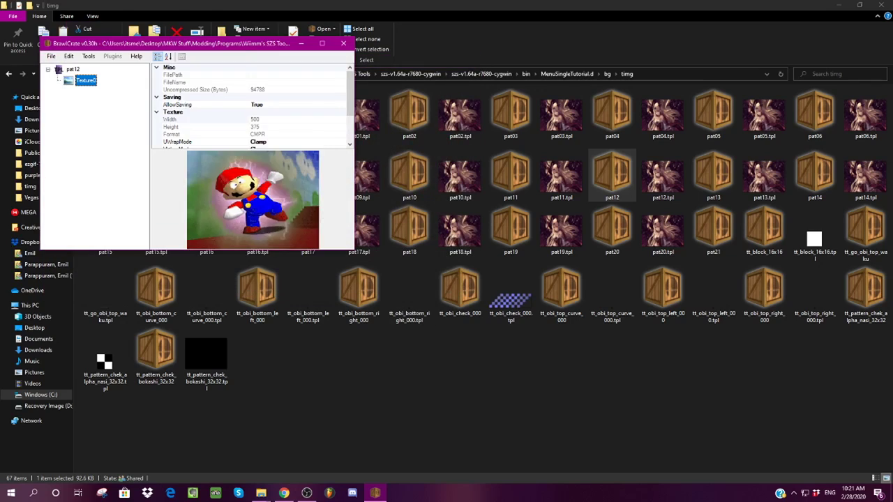
pyautogui.hotkey('ctrl', 's')
pyautogui.hotkey('alt', 'F4')
# Step: Replace Texture0 in pat13 with frame_12_delay-0.04s in CMPR format, then save and close the file
pyautogui.press('Right')
pyautogui.press('Return')
pyautogui.press('Right')
pyautogui.hotkey('ctrl', 'r')
pyautogui.press('Return')
pyautogui.press('Return')
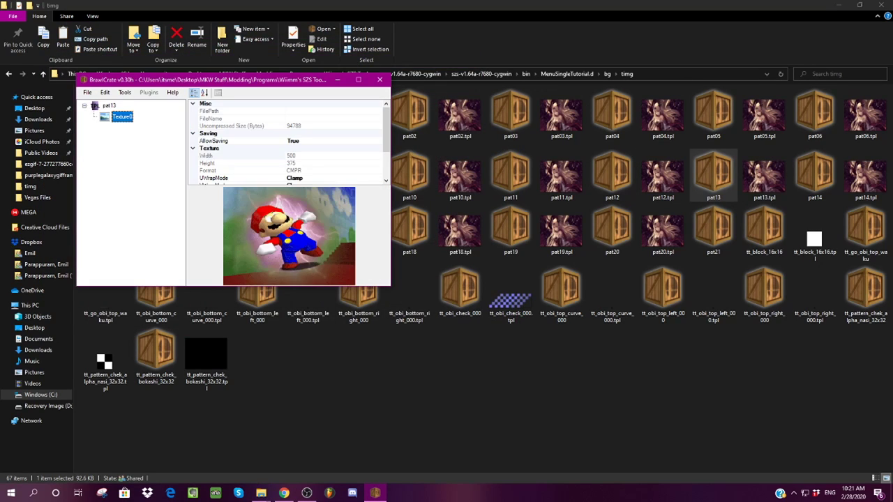
pyautogui.hotkey('ctrl', 's')
pyautogui.hotkey('alt', 'F4')
# Step: Replace Texture0 in pat14 with frame_13_delay-0.03s in CMPR format, then save and close the file
pyautogui.press('Right')
pyautogui.press('Return')
pyautogui.press('Right')
pyautogui.hotkey('ctrl', 'r')
pyautogui.press('Return')
pyautogui.press('Return')
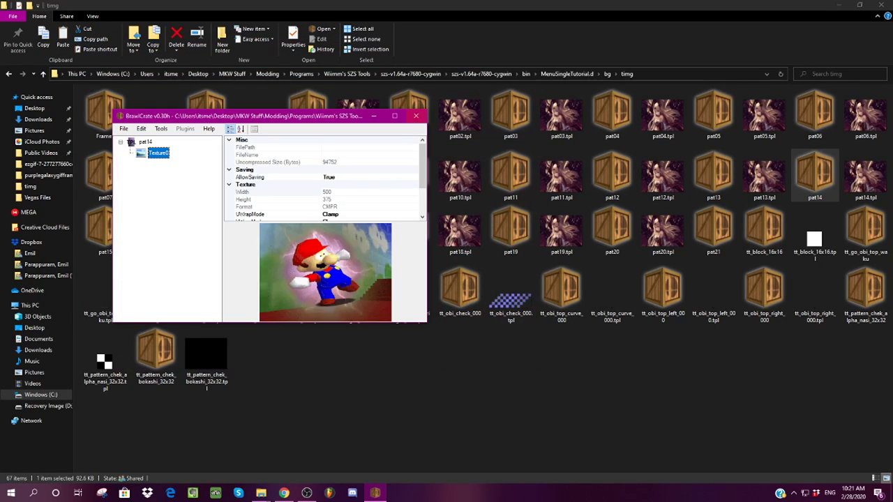
pyautogui.hotkey('ctrl', 's')
pyautogui.hotkey('alt', 'F4')
# Step: Replace Texture0 in pat15 with the GIF image frame_14, then save and close the file
pyautogui.press('Right')
pyautogui.press('Return')
pyautogui.press('Right')
pyautogui.hotkey('ctrl', 'r')
pyautogui.press('Return')
pyautogui.press('Return')
pyautogui.hotkey('ctrl', 's')
pyautogui.hotkey('alt', 'F4')
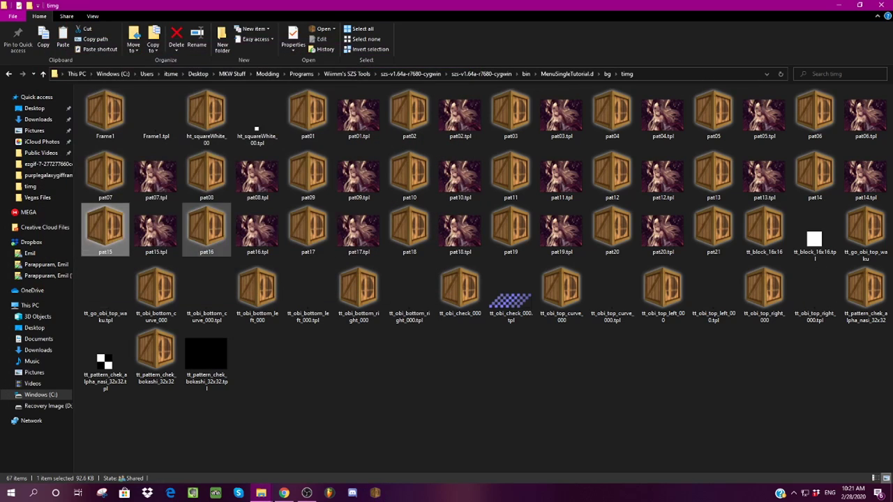
# Step: Replace Texture0 in pat16 with the GIF image frame_15, then save and close the file
pyautogui.press('Right')
pyautogui.press('Return')
pyautogui.press('Right')
pyautogui.hotkey('ctrl', 'r')
pyautogui.press('Return')
pyautogui.press('Return')
pyautogui.hotkey('ctrl', 's')
pyautogui.hotkey('alt', 'F4')
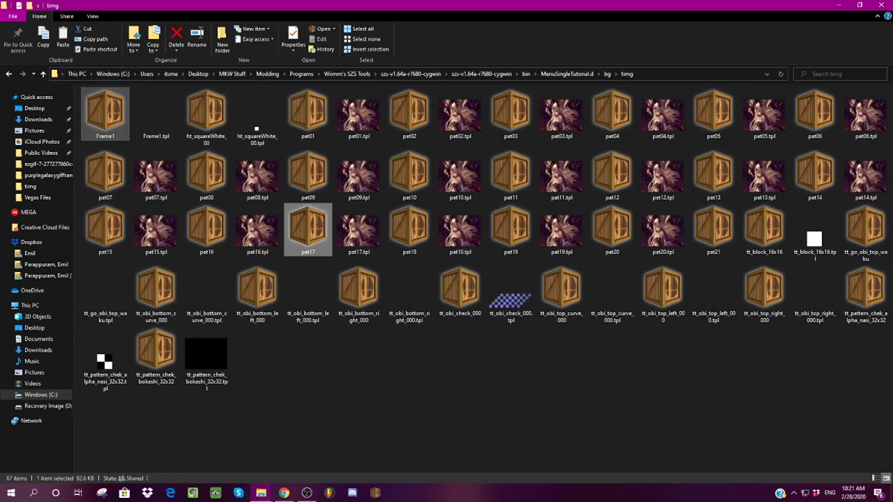
# Step: Replace Texture0 in pat17 with the GIF image frame_16, then save and close the file
pyautogui.press('Right')
pyautogui.press('Return')
pyautogui.press('Right')
pyautogui.hotkey('ctrl', 'r')
pyautogui.press('Return')
pyautogui.press('Return')
pyautogui.press('Return')
pyautogui.hotkey('ctrl', 's')
pyautogui.hotkey('alt', 'F4')
# Step: Replace Texture0 in pat18 with the GIF image frame_17, then save and close the file
pyautogui.press('Right')
pyautogui.press('Return')
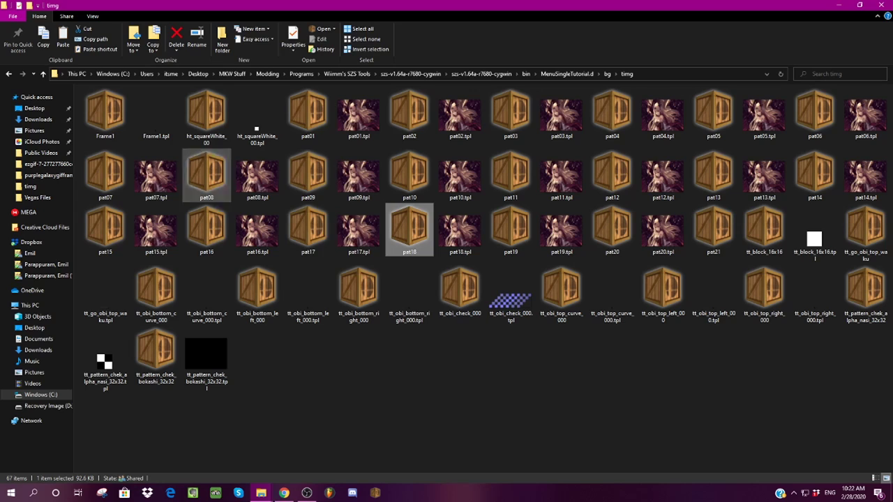
pyautogui.press('Right')
pyautogui.hotkey('ctrl', 'r')
pyautogui.press('Return')
pyautogui.press('Return')
pyautogui.hotkey('ctrl', 's')
pyautogui.hotkey('alt', 'F4')
# Step: Replace Texture0 in pat19 with the GIF image frame_18 in CMPR format, then save and close the file
pyautogui.press('Right')
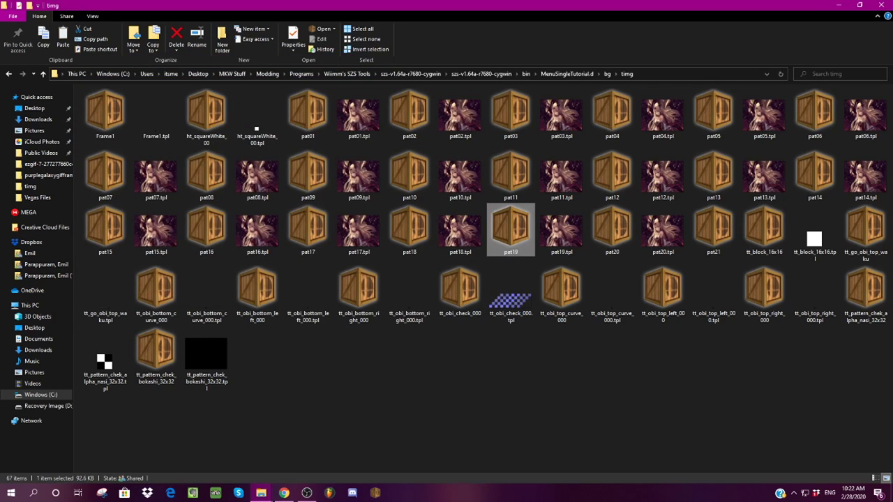
pyautogui.press('Return')
pyautogui.press('Right')
pyautogui.hotkey('ctrl', 'r')
pyautogui.press('Return')
pyautogui.press('Return')
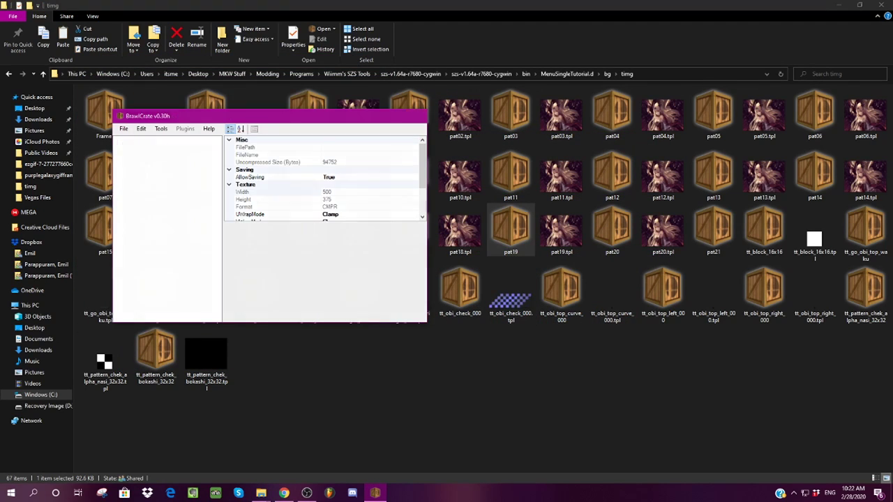
pyautogui.hotkey('ctrl', 's')
pyautogui.hotkey('alt', 'F4')
# Step: Replace Texture0 in pat20 with the GIF image frame_19, then save and close the file
pyautogui.press('Right')
pyautogui.press('Return')
pyautogui.press('Right')
pyautogui.hotkey('ctrl', 'r')
pyautogui.doubleClick(397, 237)
pyautogui.press('Return')
pyautogui.hotkey('ctrl', 's')
pyautogui.hotkey('alt', 'F4')
# Step: Replace Texture0 in pat21 with the last GIF image, frame_20, in CMPR format and close the file
pyautogui.press('Right')
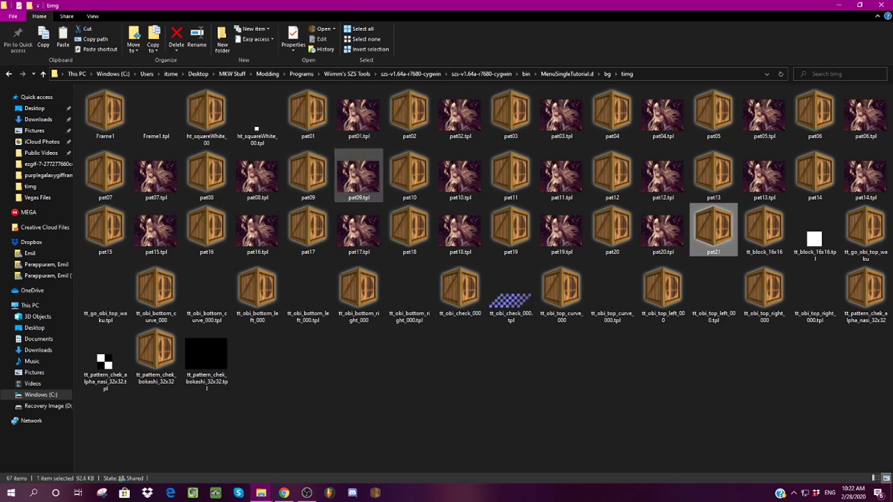
pyautogui.press('Return')
pyautogui.click(123, 116)
pyautogui.hotkey('ctrl', 'r')
pyautogui.click(484, 268)
pyautogui.press('Right')
pyautogui.press('Return')
pyautogui.press('Return')
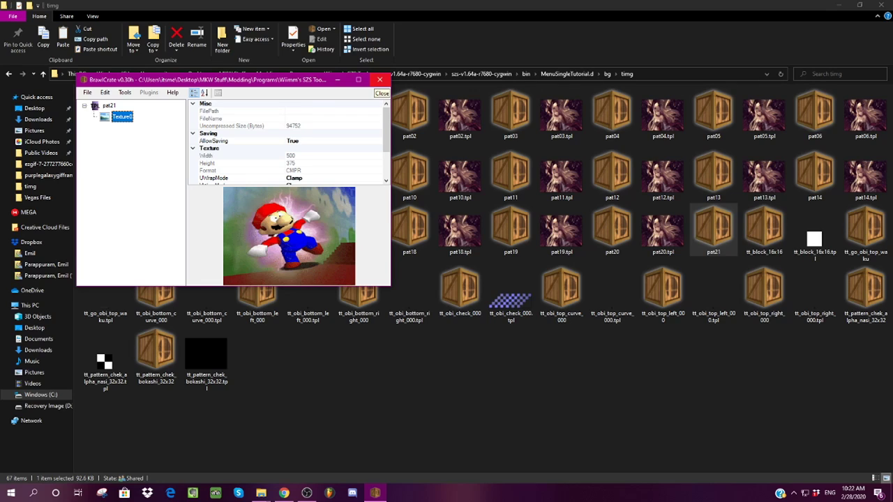
pyautogui.click(380, 80)
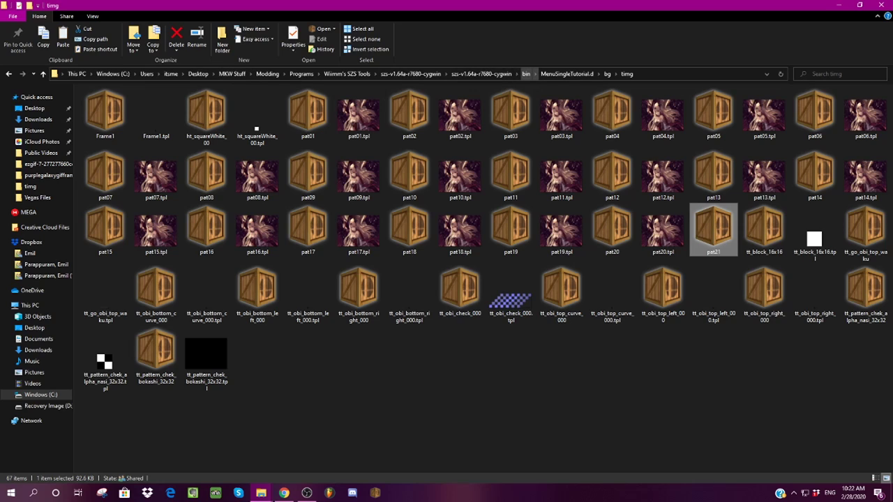
# Step: Return to the bin folder of Wiimm's SZS Tools and launch szs-console in a maximized window
pyautogui.click(526, 74)
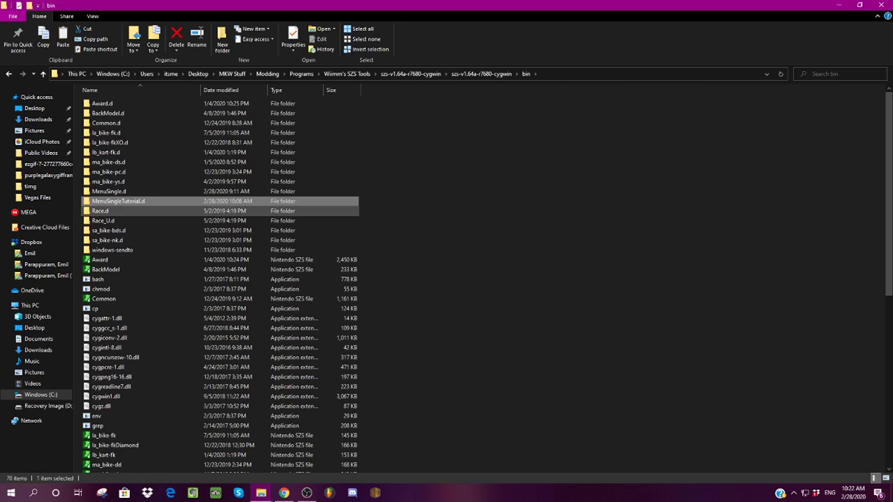
pyautogui.scroll(-10, 221, 230)
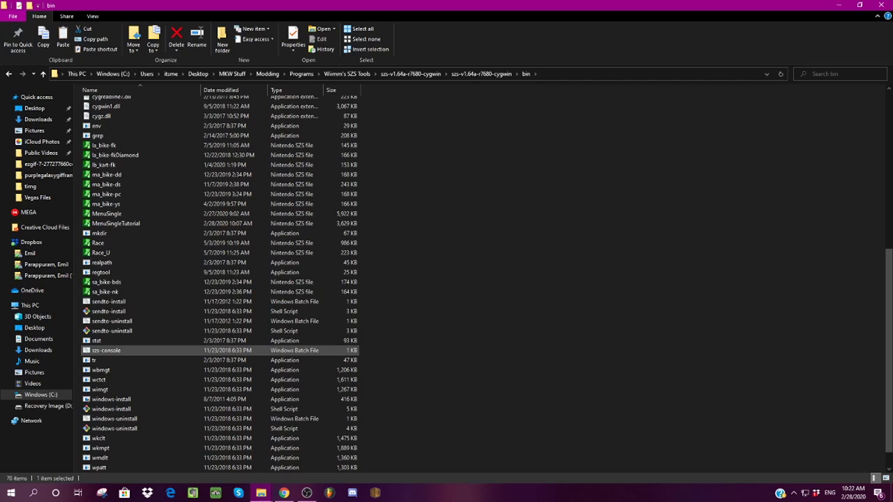
pyautogui.click(106, 350)
pyautogui.doubleClick(106, 351)
pyautogui.click(520, 105)
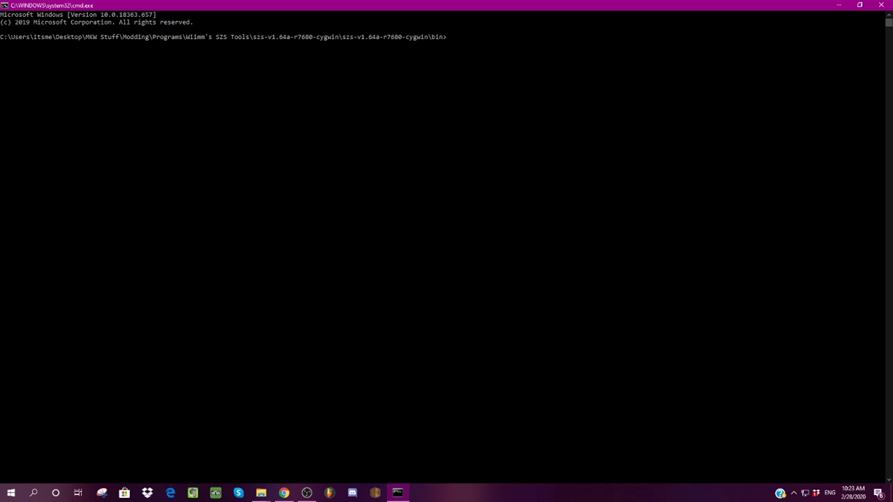
# Step: Run wszst create on MenuSingleTutorial.d with the overwrite option to rebuild its SZS archive
pyautogui.write('wsz')
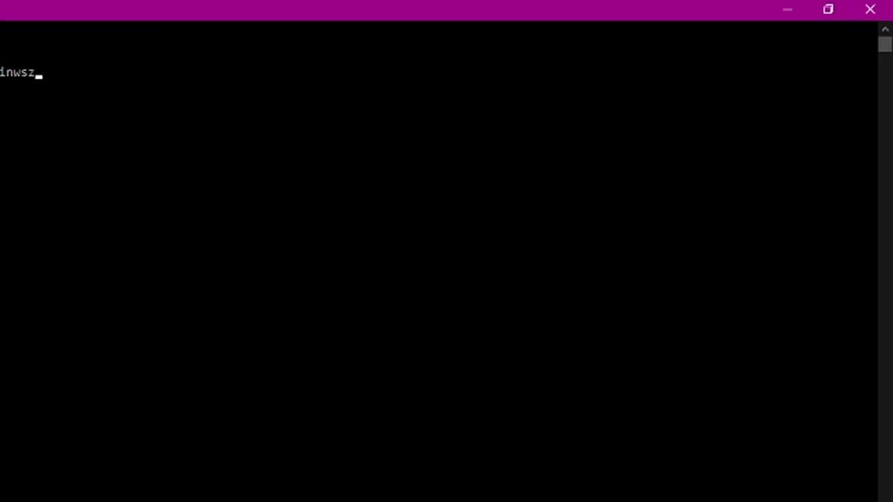
pyautogui.write('st create ')
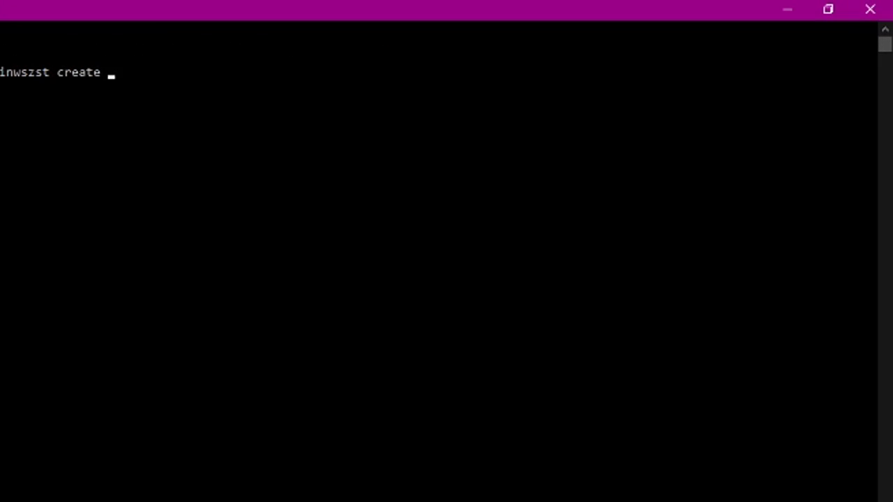
pyautogui.write('MenuSing')
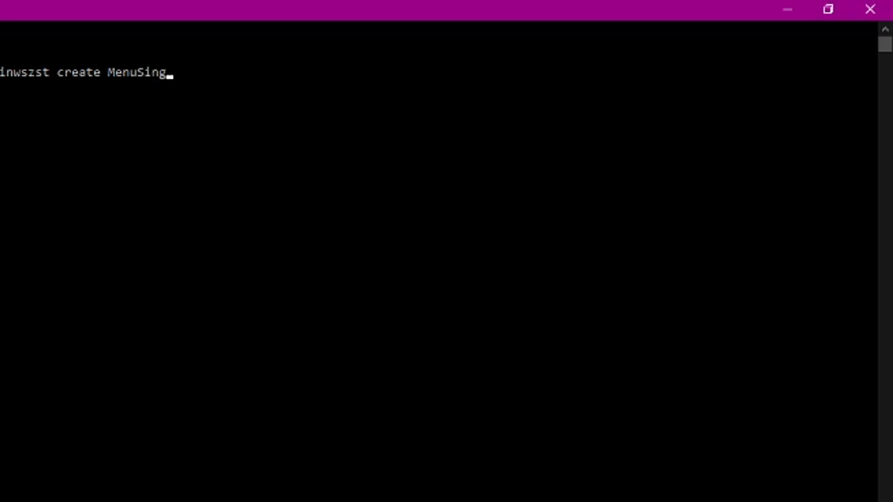
pyautogui.write('leTuto')
pyautogui.press('BackSpace')
pyautogui.write('torial.d')
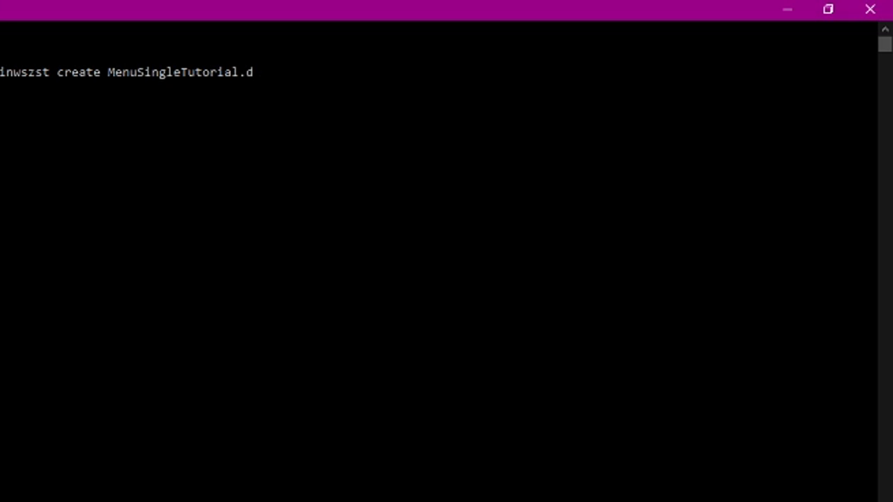
pyautogui.write('-overwrite')
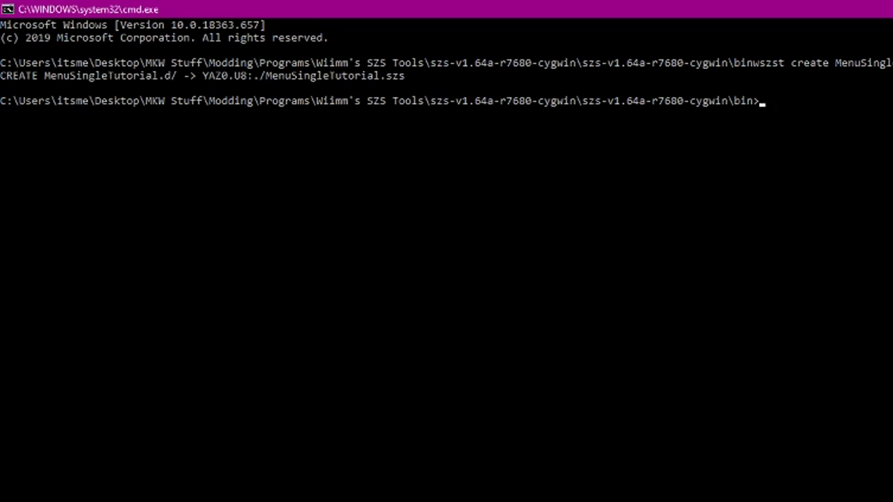
# Step: Switch to File Explorer and open the SD card's ctgpr folder in a separate window, going into My Stuff
pyautogui.hotkey('alt', 'Tab')
pyautogui.scroll(1, 374, 331)
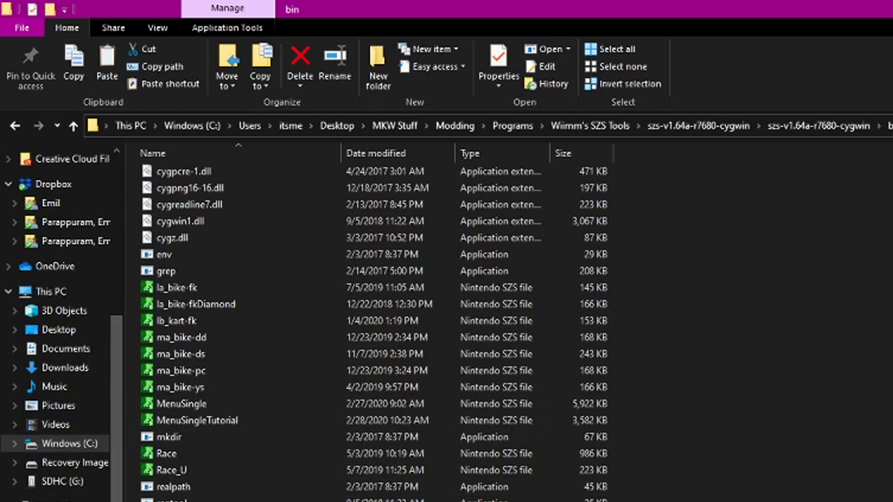
pyautogui.rightClick(49, 499)
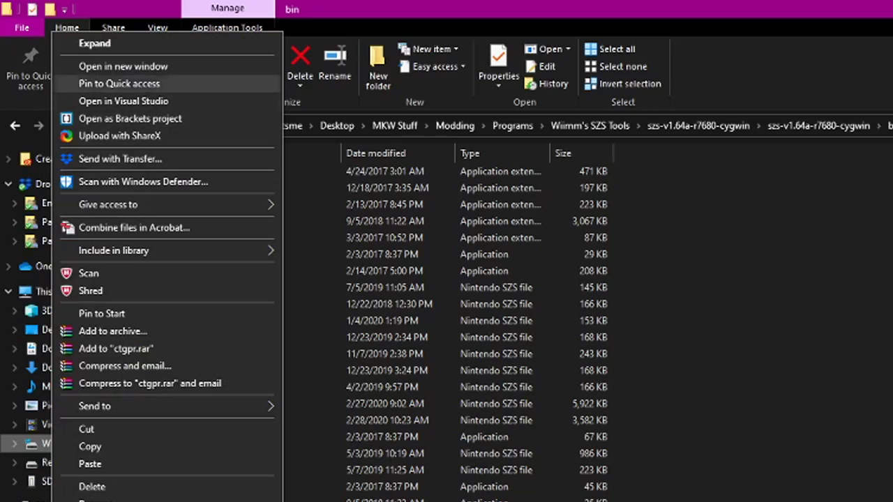
pyautogui.click(105, 66)
pyautogui.moveTo(342, 9); pyautogui.dragTo(857, 104)
pyautogui.doubleClick(815, 341)
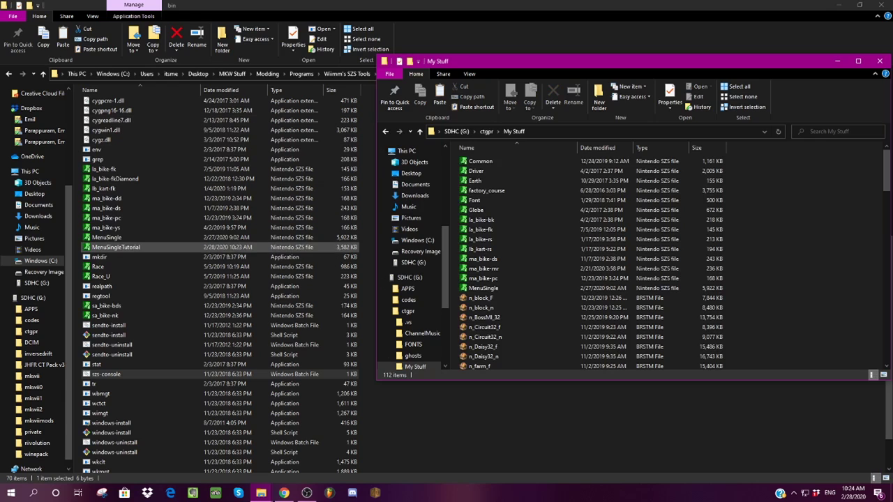
# Step: Arrange the bin and My Stuff folder windows side by side, with MenuSingleTutorial selected in bin
pyautogui.moveTo(132, 247)
pyautogui.mouseDown()
pyautogui.moveTo(230, 380)
pyautogui.moveTo(143, 238)
pyautogui.moveTo(139, 246)
pyautogui.mouseUp()
pyautogui.moveTo(388, 6); pyautogui.dragTo(2, 105)
pyautogui.click(612, 55)
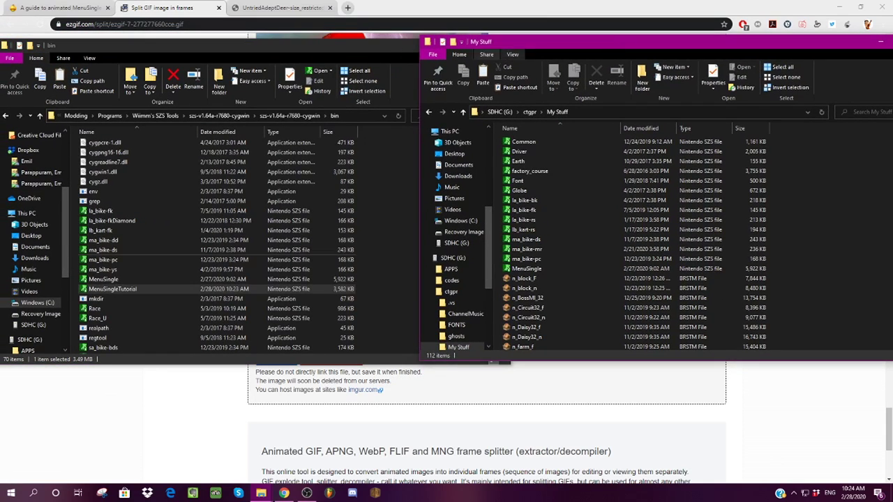
pyautogui.click(112, 289)
pyautogui.click(612, 45)
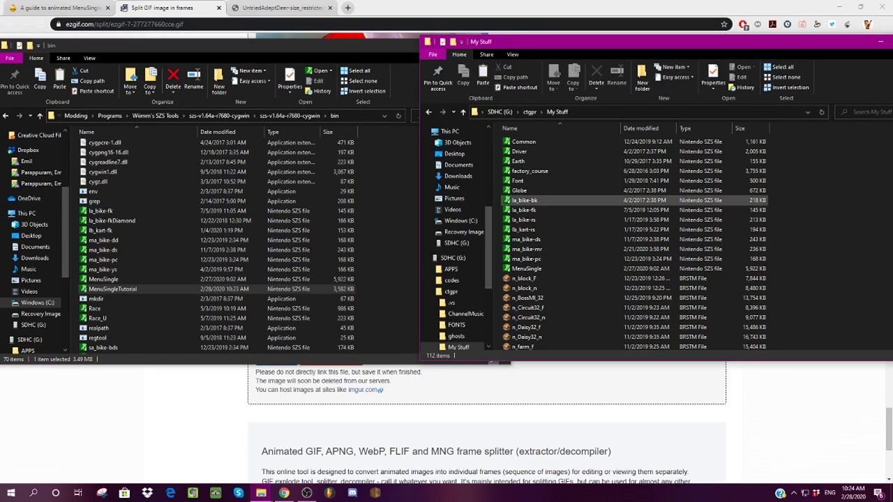
# Step: Delete the existing MenuSingle SZS file from the SD card's My Stuff folder
pyautogui.click(527, 268)
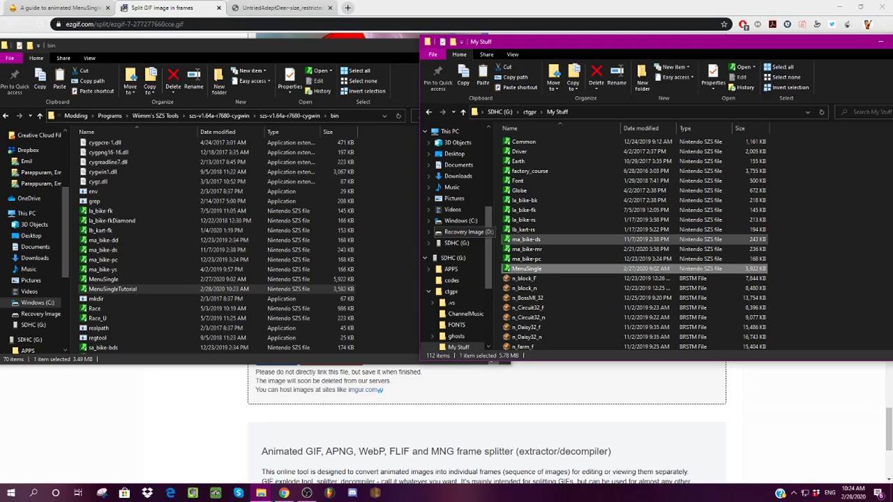
pyautogui.press('Delete')
pyautogui.press('Return')
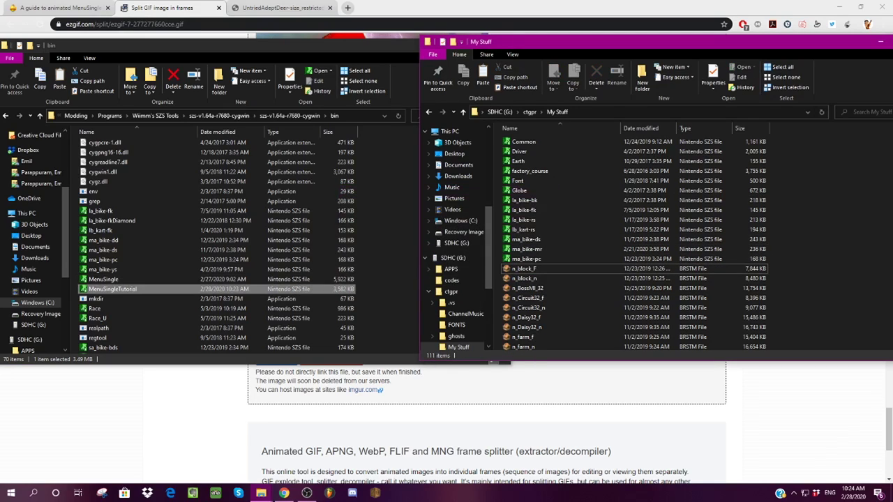
# Step: Copy MenuSingleTutorial from the bin folder into the SD card's My Stuff folder and rename the copy MenuSingle
pyautogui.moveTo(112, 289); pyautogui.dragTo(659, 258)
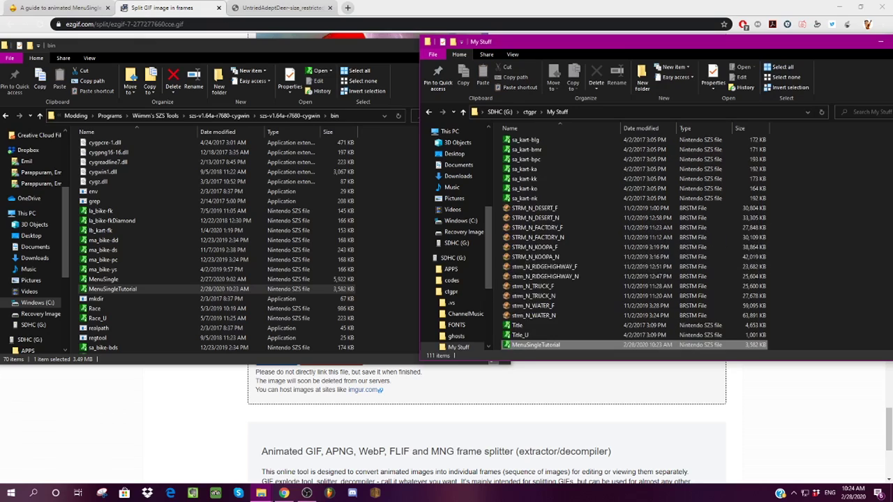
pyautogui.rightClick(562, 345)
pyautogui.click(589, 327)
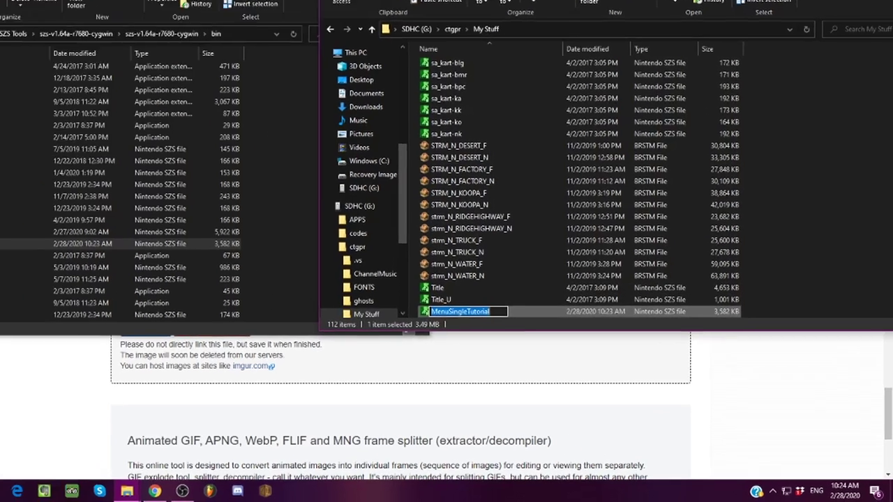
pyautogui.press('End')
pyautogui.press('BackSpace')
pyautogui.press('BackSpace')
pyautogui.press('BackSpace')
pyautogui.press('BackSpace')
pyautogui.press('BackSpace')
pyautogui.press('BackSpace')
pyautogui.press('BackSpace')
pyautogui.press('BackSpace')
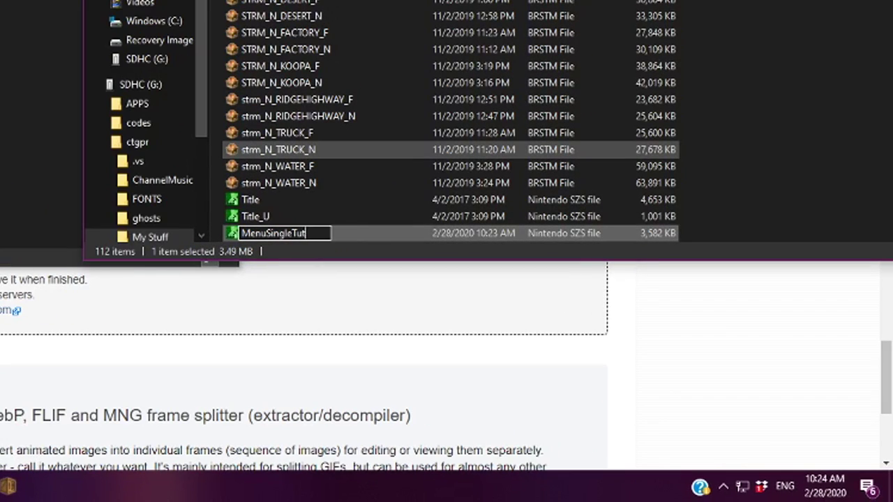
pyautogui.press('Return')
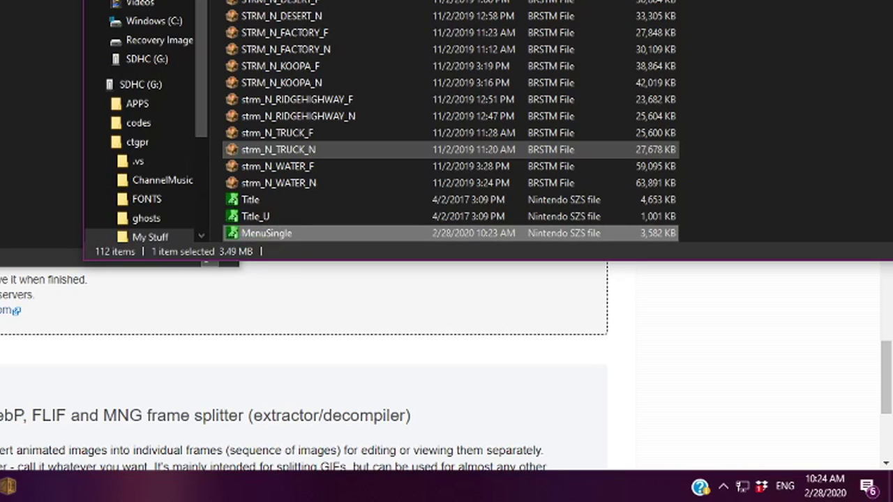
# Step: Eject the SDHC (G:) card from the computer
pyautogui.rightClick(161, 85)
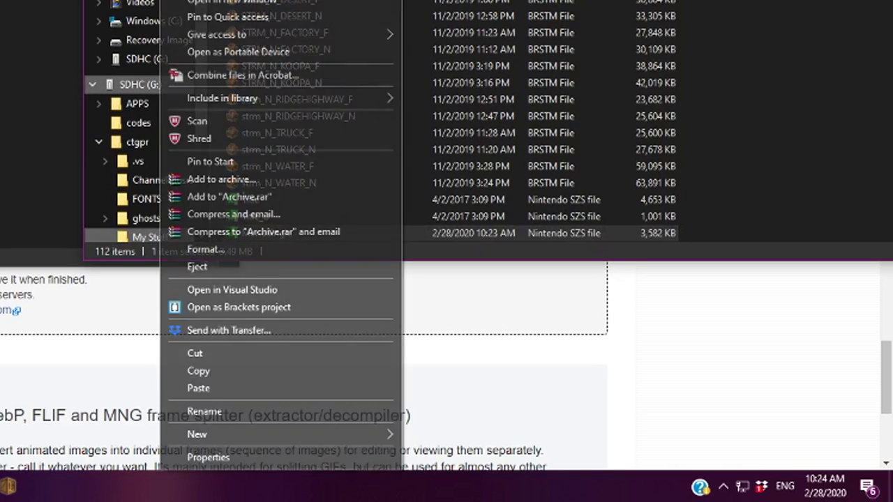
pyautogui.click(198, 266)
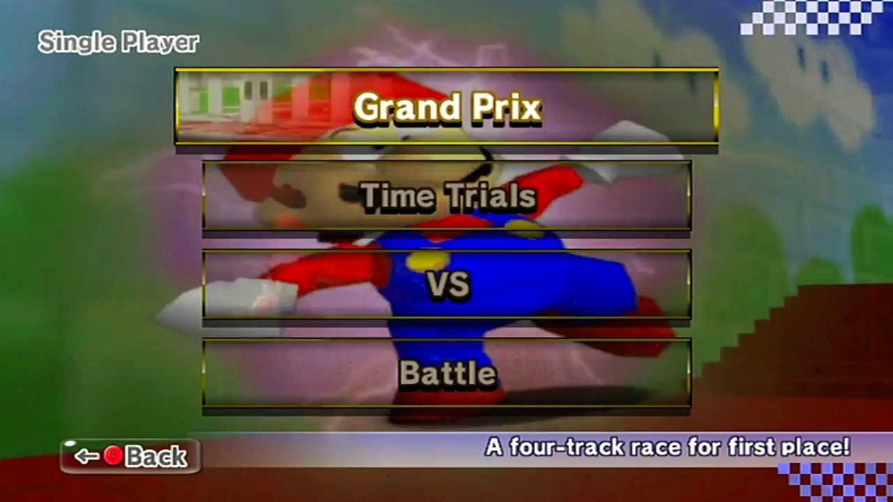
# Step: Switch to Mario Kart Wii and enter Time Trials from the Single Player menu to check the animated background
pyautogui.press('Down')
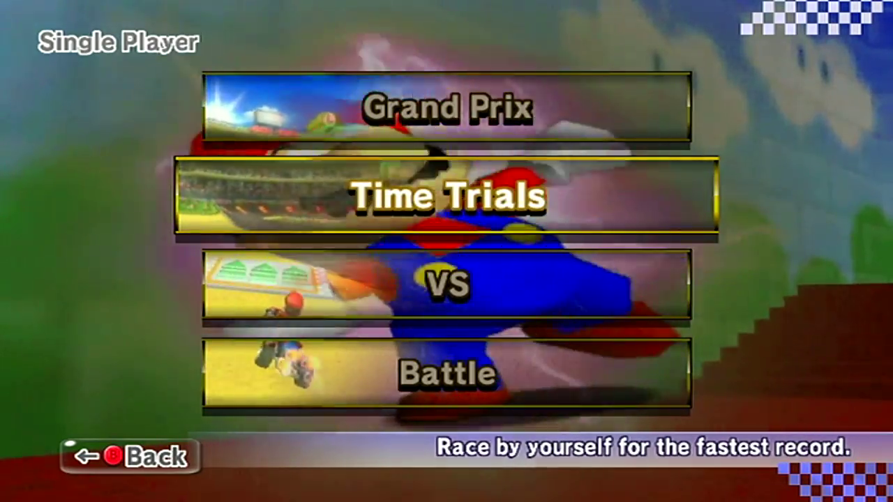
pyautogui.press('Return')
pyautogui.press('Return')
# Step: Browse the character grid past Funky Kong and Diddy Kong, and choose the adult Daisy as the racer
pyautogui.press('Right')
pyautogui.press('Right')
pyautogui.press('Down')
pyautogui.press('Down')
pyautogui.press('Down')
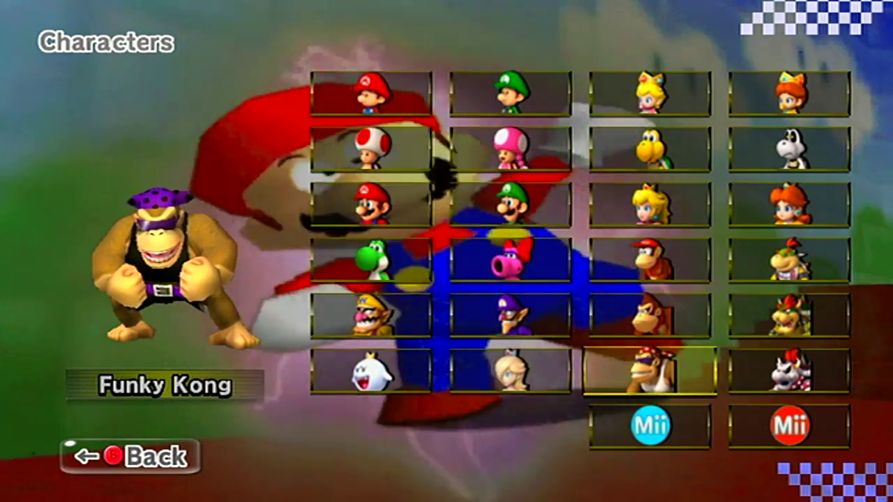
pyautogui.press('Up')
pyautogui.press('Up')
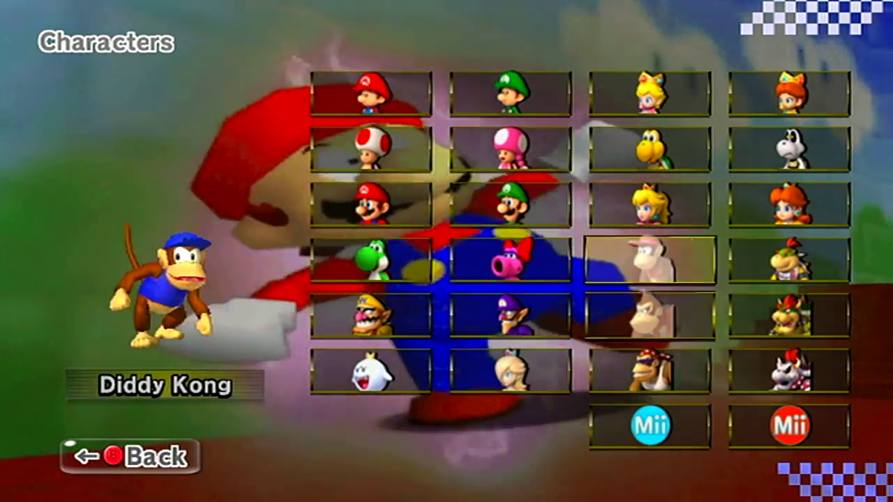
pyautogui.press('Up')
pyautogui.press('Right')
pyautogui.press('Return')
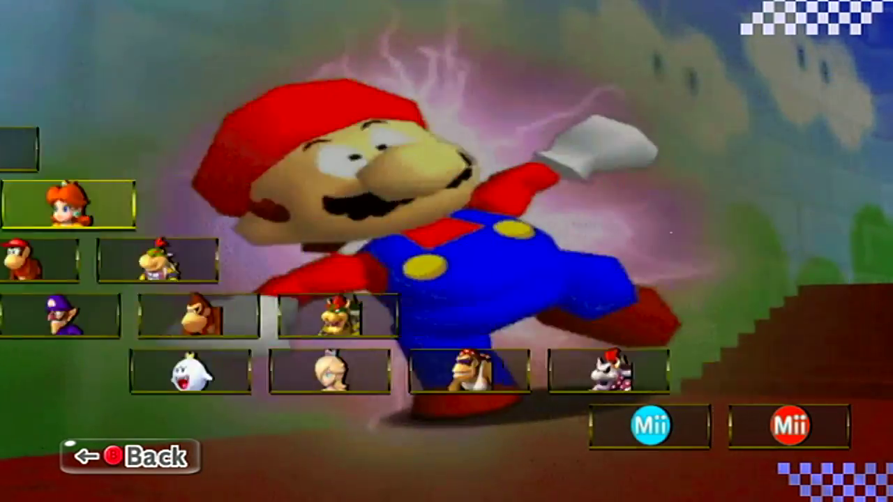
# Step: Choose the orange bike for Daisy and set the drift mode to Manual to reach course selection
pyautogui.press('Right')
pyautogui.press('Down')
pyautogui.press('Return')
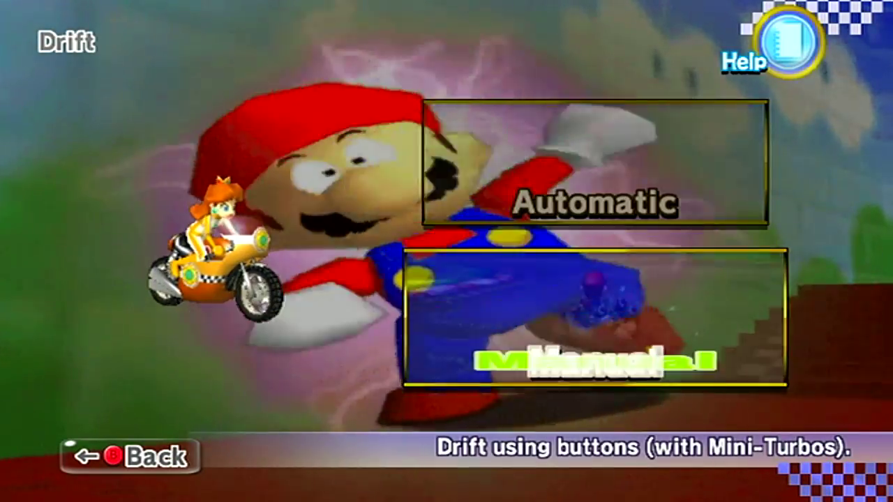
pyautogui.press('Return')
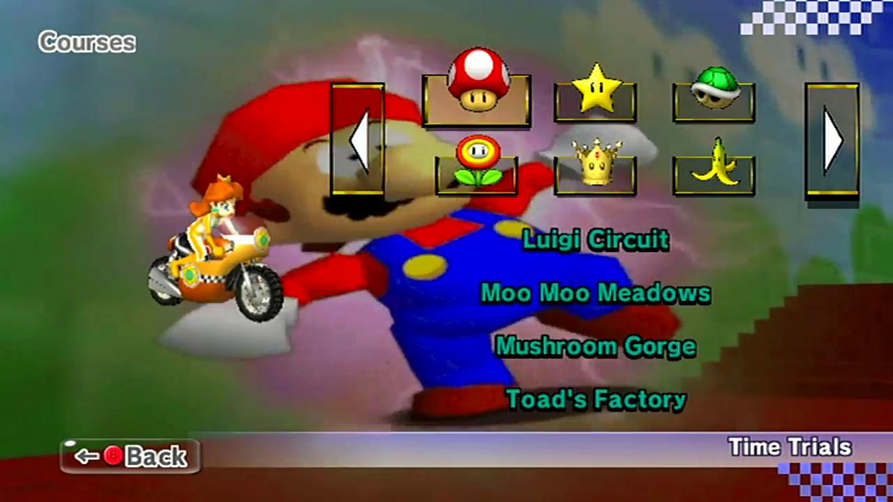